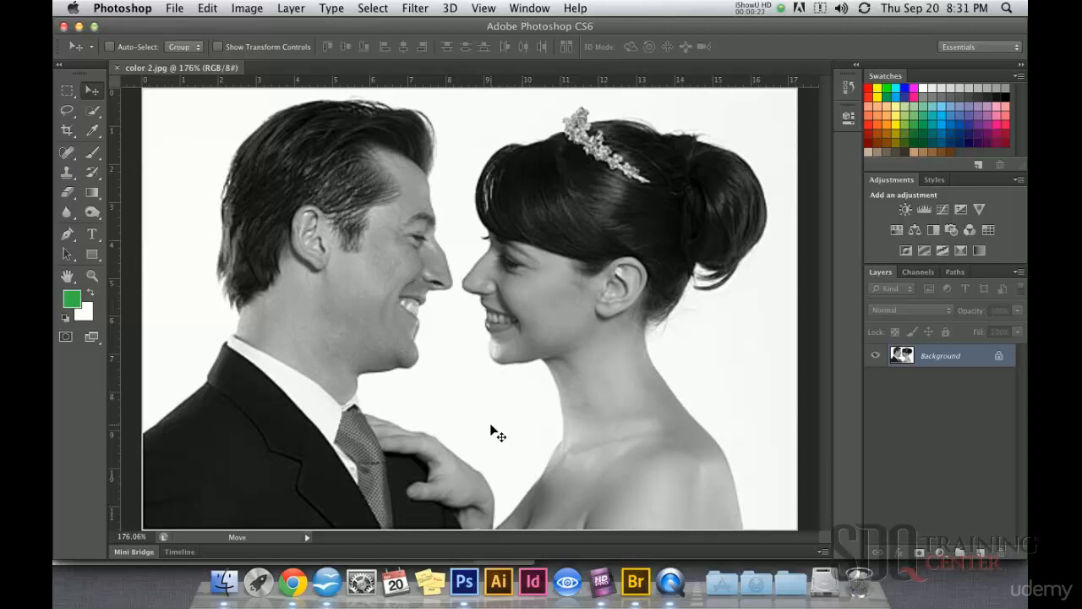
- Activate the Brush tool and set the foreground color to a light orange skin tone, #facd93
{"action": "left_click", "coordinate": [93, 155]}
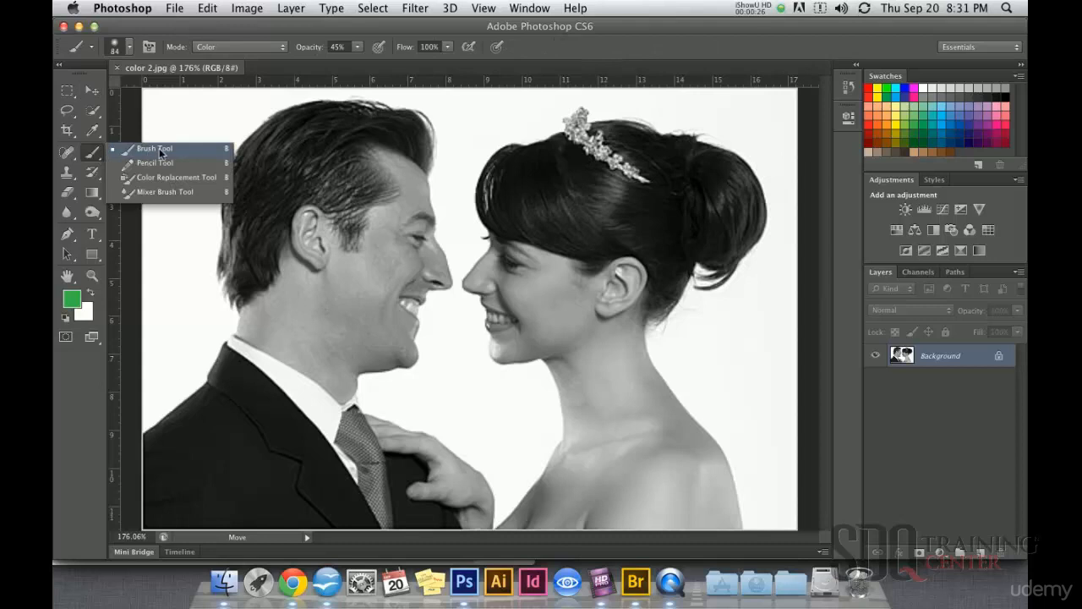
{"action": "left_click", "coordinate": [160, 152]}
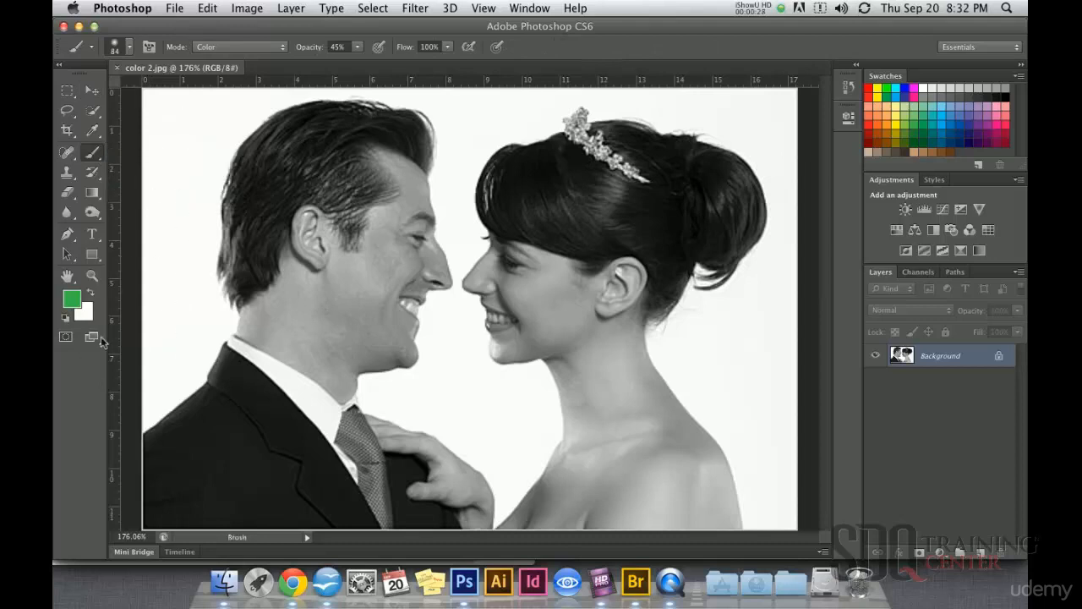
{"action": "left_click", "coordinate": [73, 297]}
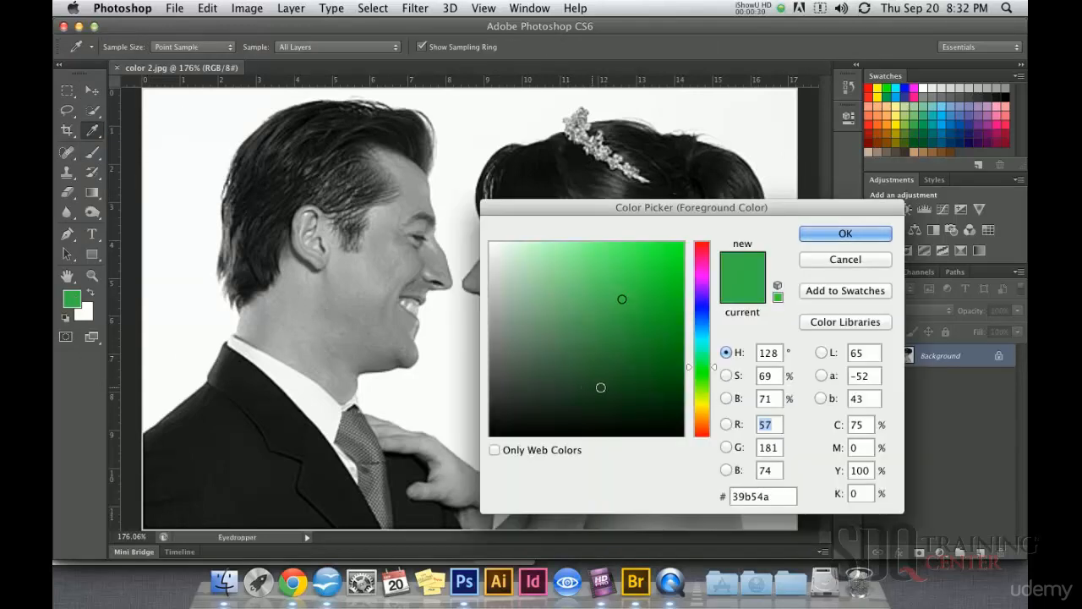
{"action": "left_click_drag", "start_coordinate": [714, 367], "coordinate": [715, 421]}
{"action": "left_click_drag", "start_coordinate": [575, 266], "coordinate": [570, 245]}
{"action": "left_click", "coordinate": [849, 233]}
{"action": "key", "text": "b"}
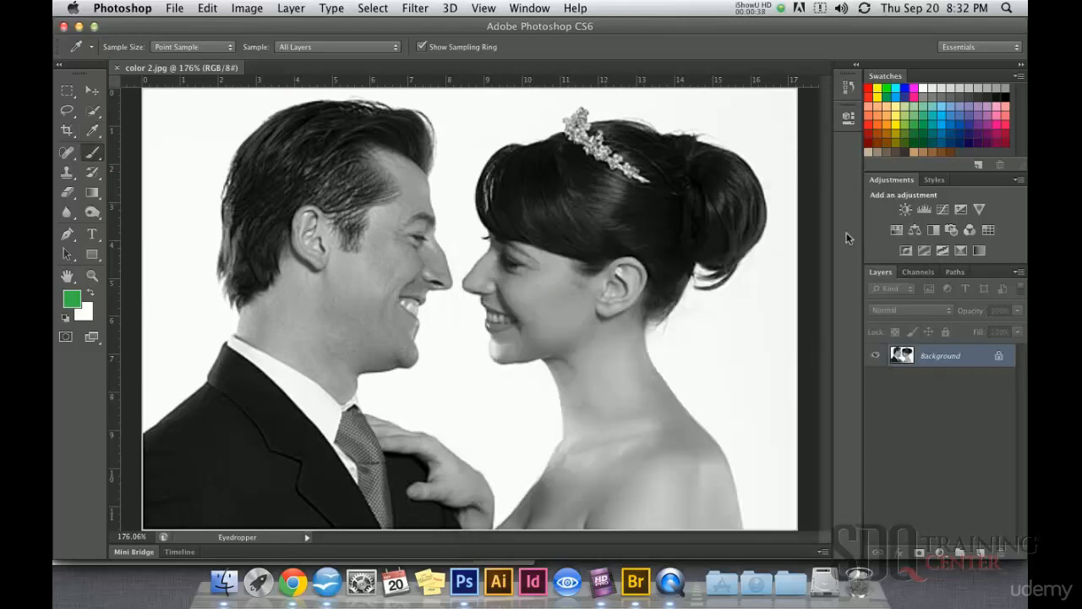
- Try painting the woman's face and neck with the brush in Hue mode
{"action": "left_click", "coordinate": [259, 47]}
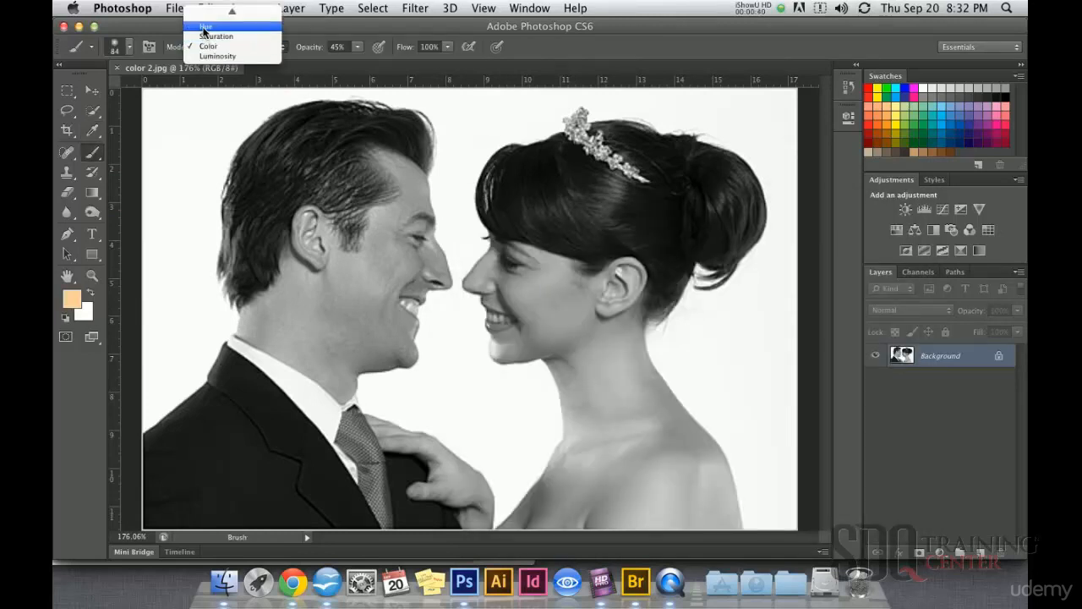
{"action": "left_click", "coordinate": [233, 11]}
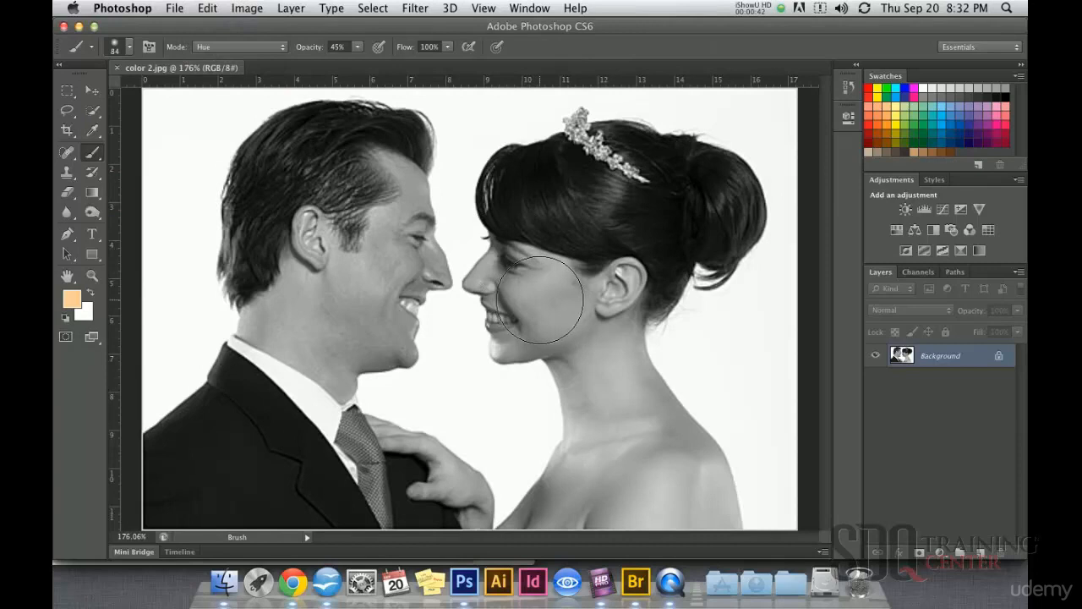
{"action": "mouse_move", "coordinate": [499, 266]}
{"action": "left_mouse_down"}
{"action": "mouse_move", "coordinate": [447, 339]}
{"action": "mouse_move", "coordinate": [440, 314]}
{"action": "mouse_move", "coordinate": [623, 285]}
{"action": "mouse_move", "coordinate": [660, 347]}
{"action": "left_mouse_up"}
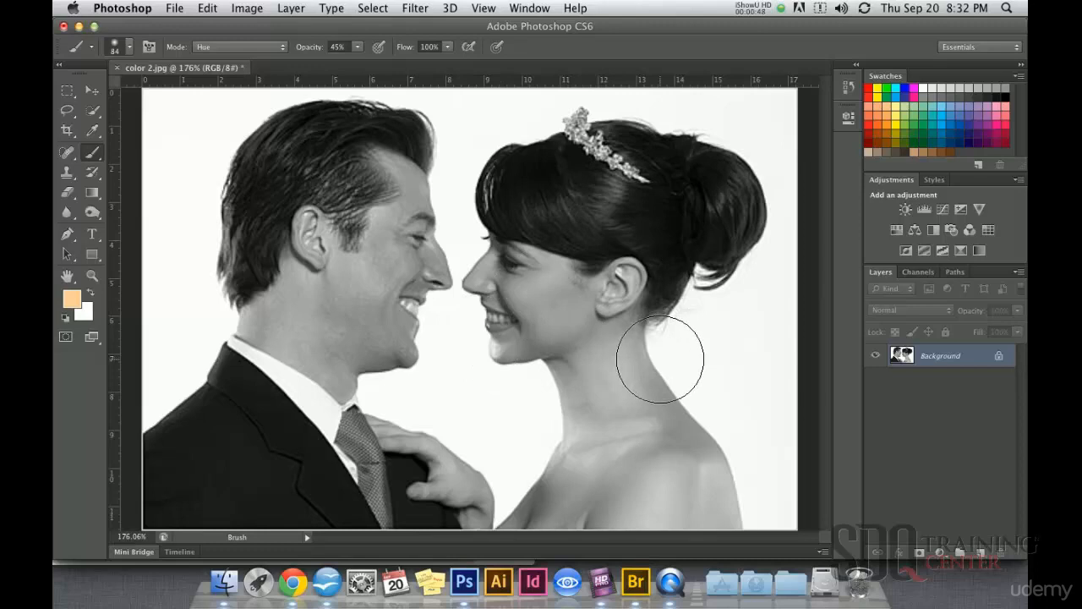
- Try painting the woman's skin with the brush in Color mode, and undo the stroke
{"action": "left_click", "coordinate": [228, 53]}
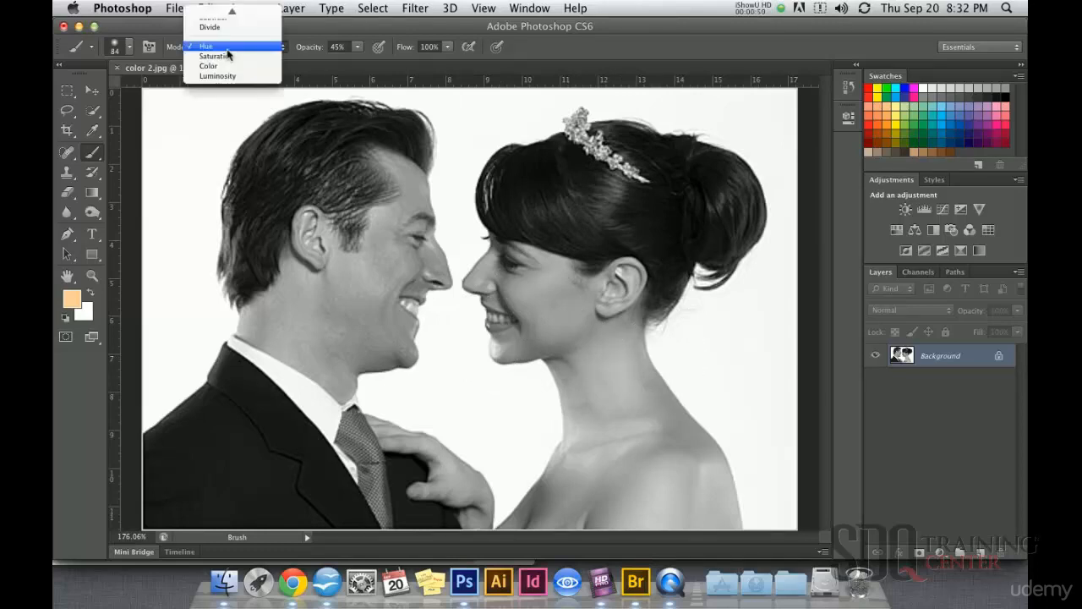
{"action": "left_click", "coordinate": [233, 66]}
{"action": "mouse_move", "coordinate": [498, 207]}
{"action": "left_mouse_down"}
{"action": "mouse_move", "coordinate": [496, 314]}
{"action": "mouse_move", "coordinate": [608, 225]}
{"action": "mouse_move", "coordinate": [616, 443]}
{"action": "mouse_move", "coordinate": [648, 280]}
{"action": "mouse_move", "coordinate": [694, 417]}
{"action": "left_mouse_up"}
{"action": "key", "text": "super+z"}
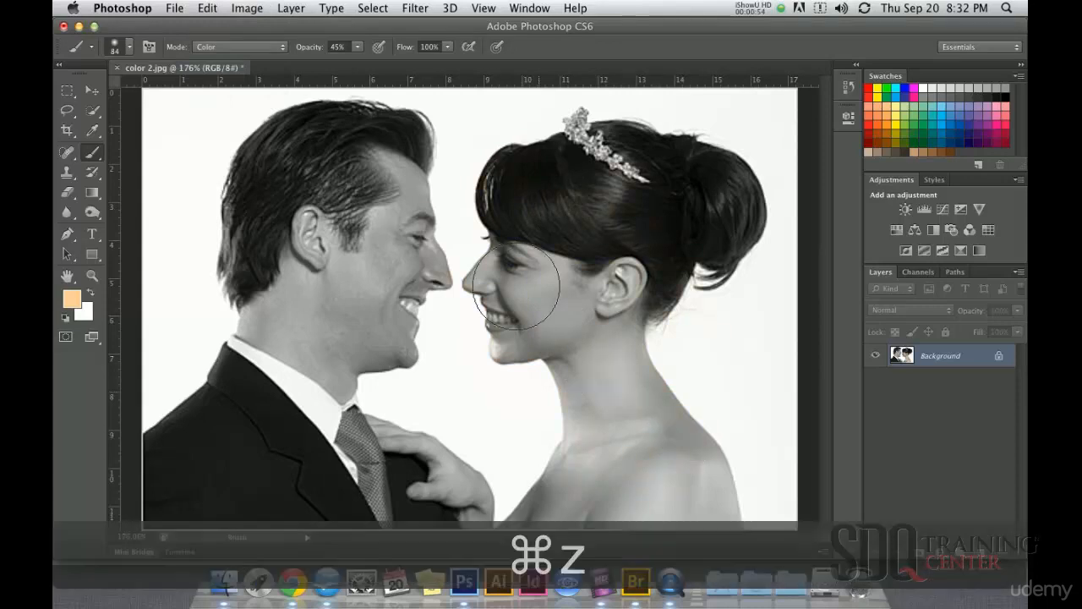
- Try painting the woman's face, neck and shoulders with the brush in Overlay mode, and undo the stroke
{"action": "left_click", "coordinate": [253, 47]}
{"action": "mouse_move", "coordinate": [251, 7]}
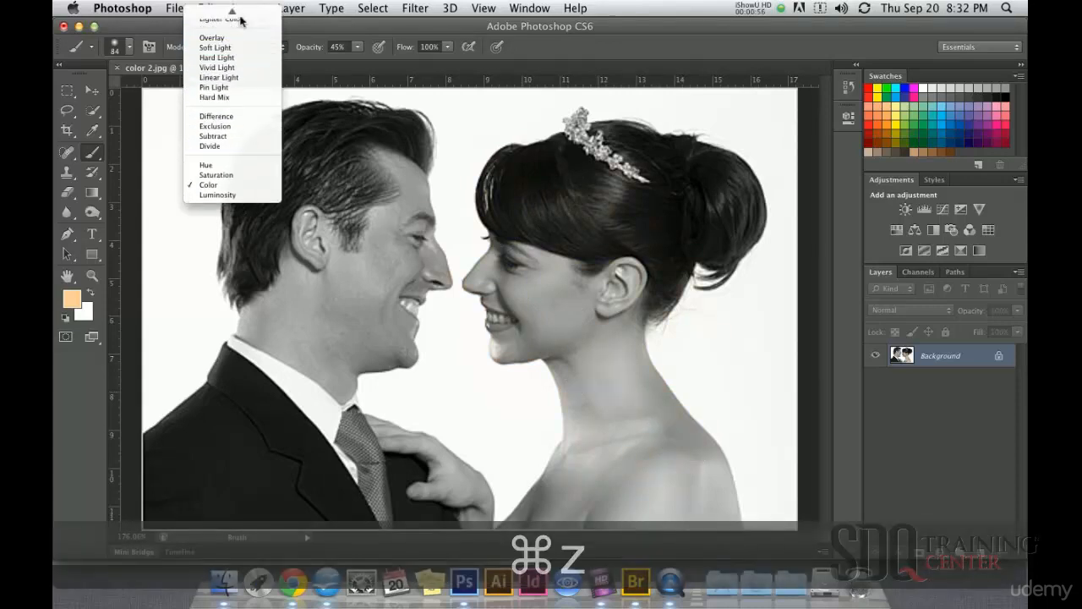
{"action": "left_click", "coordinate": [212, 47]}
{"action": "mouse_move", "coordinate": [499, 254]}
{"action": "left_mouse_down"}
{"action": "mouse_move", "coordinate": [515, 212]}
{"action": "mouse_move", "coordinate": [536, 423]}
{"action": "mouse_move", "coordinate": [651, 355]}
{"action": "mouse_move", "coordinate": [708, 512]}
{"action": "left_mouse_up"}
{"action": "key", "text": "super+z"}
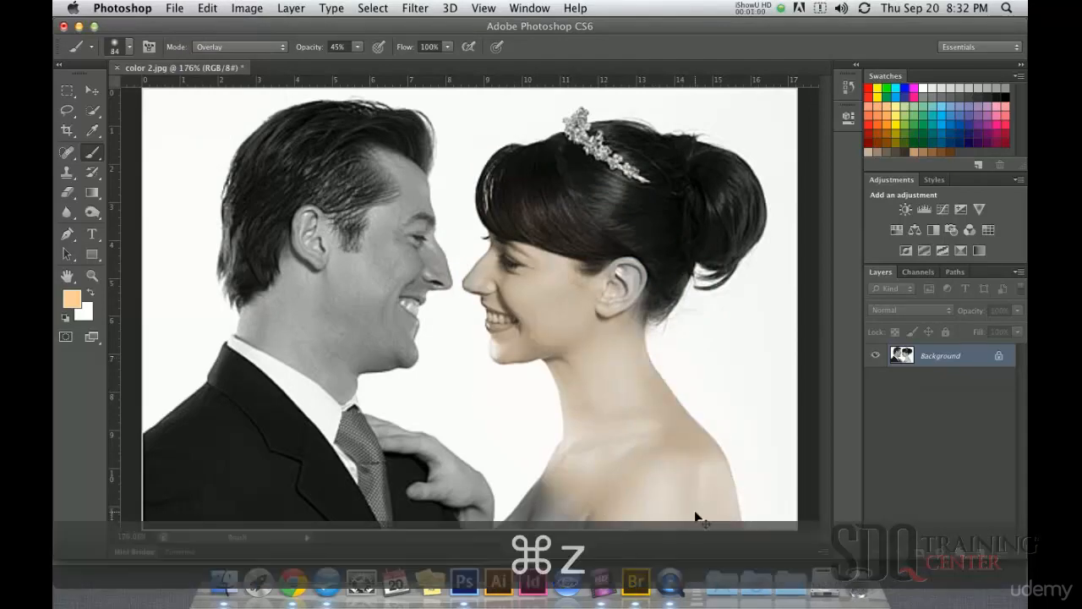
- Set the brush's blending mode back to Color
{"action": "left_click", "coordinate": [237, 47]}
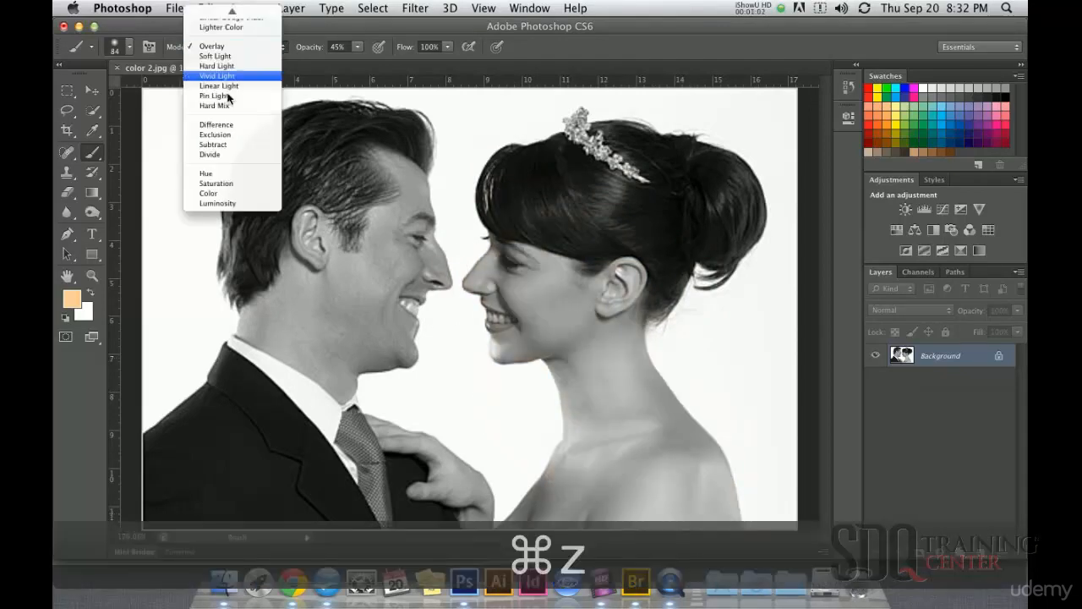
{"action": "left_click", "coordinate": [222, 179]}
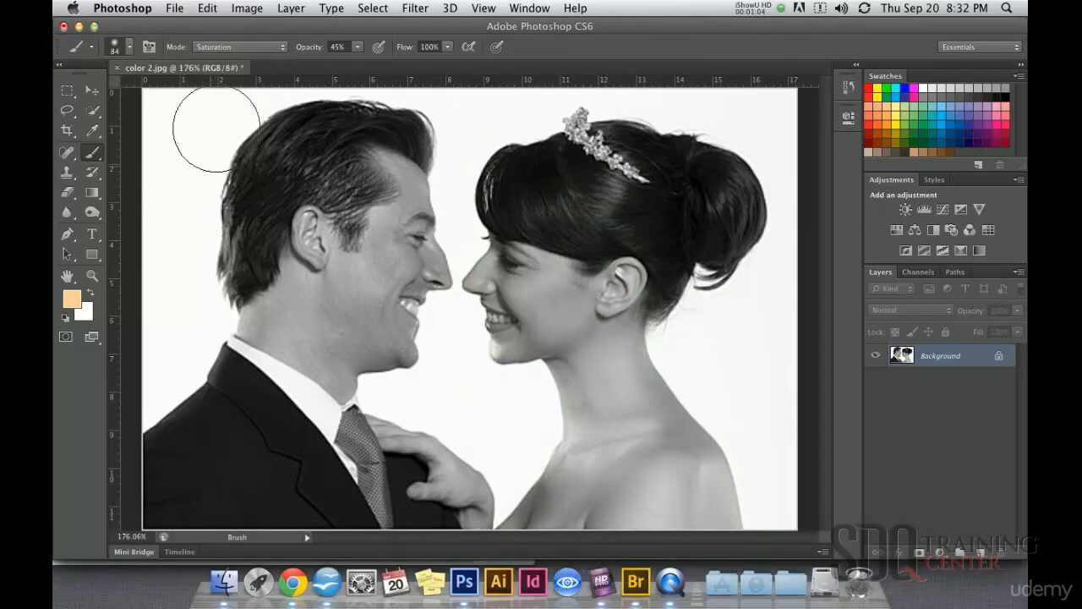
{"action": "left_click", "coordinate": [238, 46]}
{"action": "left_click", "coordinate": [231, 55]}
- Try coloring the woman's skin and hand at 100% brush opacity, and undo the painting
{"action": "mouse_move", "coordinate": [504, 317]}
{"action": "left_mouse_down"}
{"action": "mouse_move", "coordinate": [514, 344]}
{"action": "mouse_move", "coordinate": [501, 265]}
{"action": "mouse_move", "coordinate": [513, 361]}
{"action": "mouse_move", "coordinate": [564, 342]}
{"action": "left_mouse_up"}
{"action": "mouse_move", "coordinate": [694, 487]}
{"action": "left_mouse_down"}
{"action": "mouse_move", "coordinate": [523, 512]}
{"action": "mouse_move", "coordinate": [572, 478]}
{"action": "mouse_move", "coordinate": [556, 538]}
{"action": "mouse_move", "coordinate": [567, 459]}
{"action": "mouse_move", "coordinate": [476, 500]}
{"action": "left_mouse_up"}
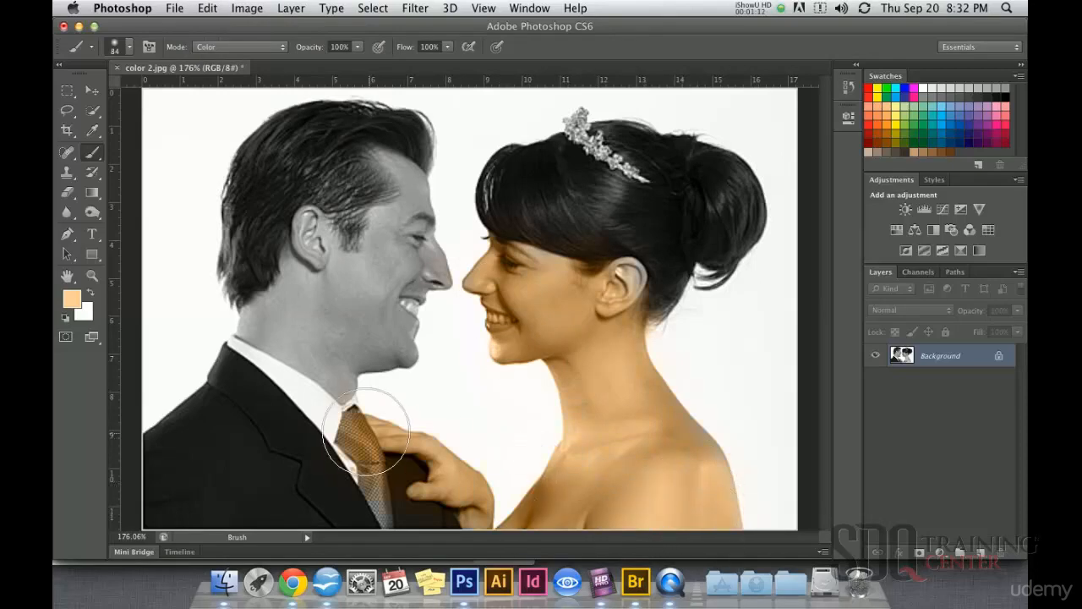
{"action": "key", "text": "super+z"}
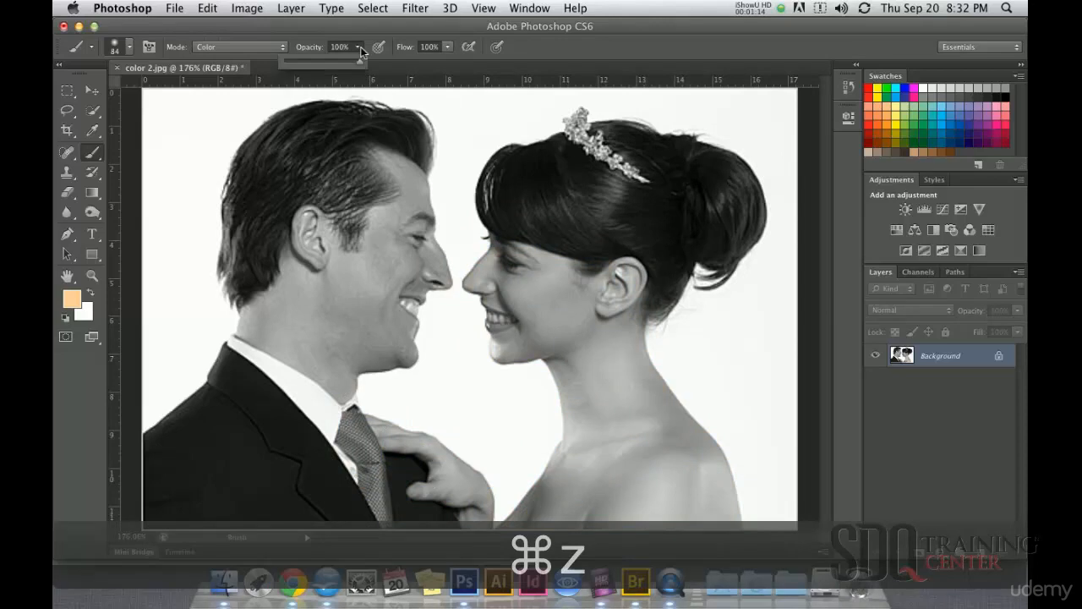
- Set the brush opacity to 41% and paint the skin tone over the woman's skin and the man's face and neck
{"action": "left_click_drag", "start_coordinate": [364, 62], "coordinate": [316, 65]}
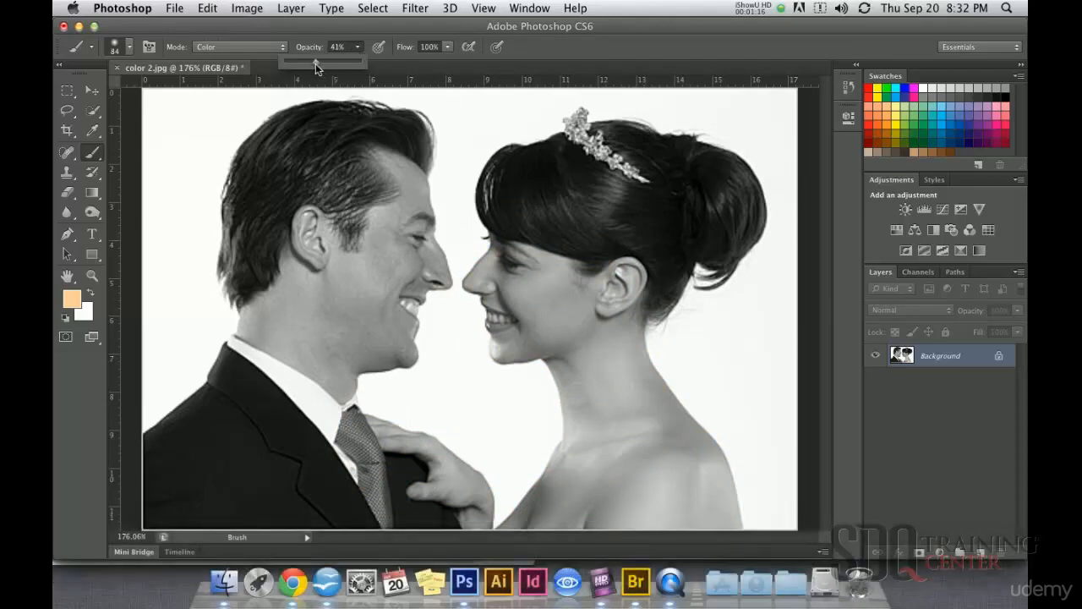
{"action": "left_click", "coordinate": [533, 286]}
{"action": "mouse_move", "coordinate": [550, 317]}
{"action": "left_mouse_down"}
{"action": "mouse_move", "coordinate": [689, 400]}
{"action": "mouse_move", "coordinate": [712, 528]}
{"action": "left_mouse_up"}
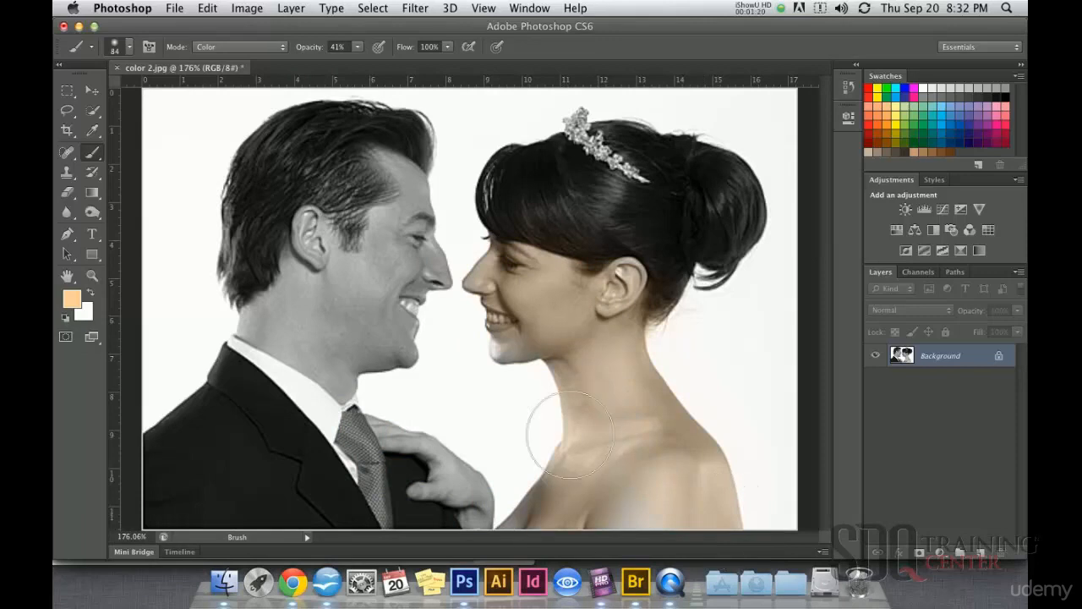
{"action": "mouse_move", "coordinate": [380, 372]}
{"action": "left_mouse_down"}
{"action": "mouse_move", "coordinate": [309, 362]}
{"action": "mouse_move", "coordinate": [325, 347]}
{"action": "left_mouse_up"}
{"action": "mouse_move", "coordinate": [376, 280]}
{"action": "left_mouse_down"}
{"action": "mouse_move", "coordinate": [416, 214]}
{"action": "mouse_move", "coordinate": [405, 196]}
{"action": "mouse_move", "coordinate": [432, 203]}
{"action": "mouse_move", "coordinate": [424, 290]}
{"action": "mouse_move", "coordinate": [378, 332]}
{"action": "mouse_move", "coordinate": [291, 305]}
{"action": "left_mouse_up"}
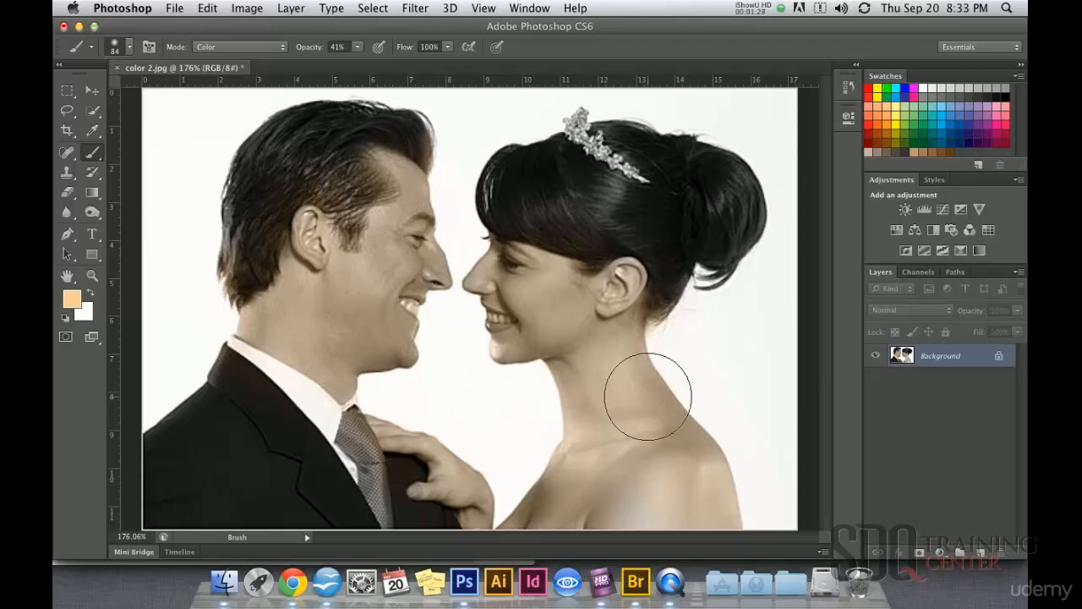
- Try a second brush pass over the woman's neck and shoulder, and step back through the added strokes
{"action": "mouse_move", "coordinate": [647, 397]}
{"action": "left_mouse_down"}
{"action": "mouse_move", "coordinate": [555, 364]}
{"action": "mouse_move", "coordinate": [610, 327]}
{"action": "mouse_move", "coordinate": [557, 379]}
{"action": "mouse_move", "coordinate": [583, 358]}
{"action": "mouse_move", "coordinate": [567, 387]}
{"action": "mouse_move", "coordinate": [697, 454]}
{"action": "left_mouse_up"}
{"action": "key", "text": "super+z"}
{"action": "key", "text": "super+z"}
{"action": "key", "text": "alt+super+z"}
{"action": "key", "text": "alt+super+z"}
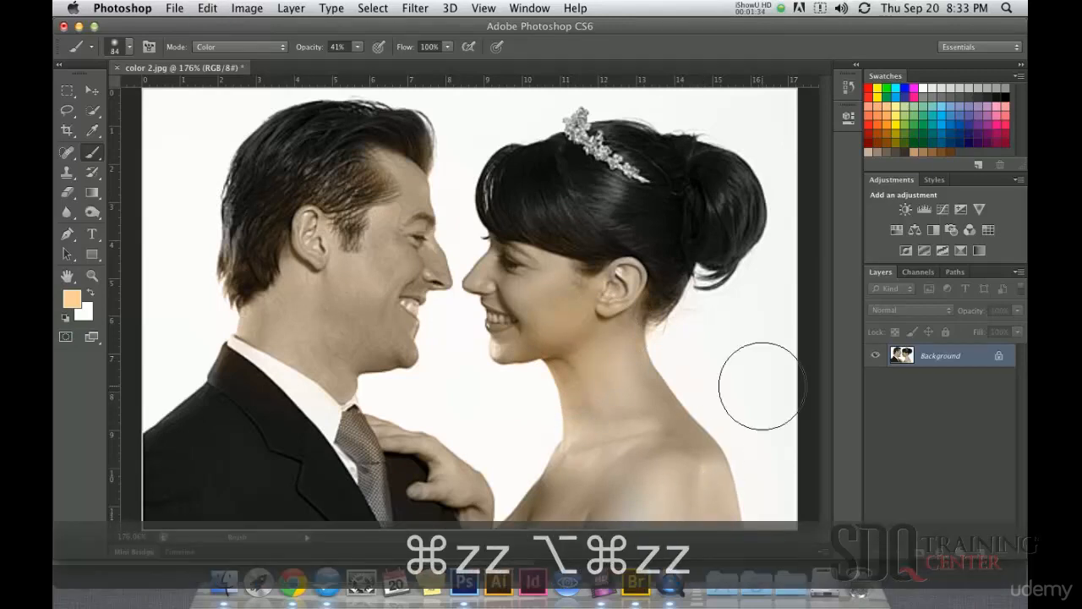
{"action": "key", "text": "alt+super+z"}
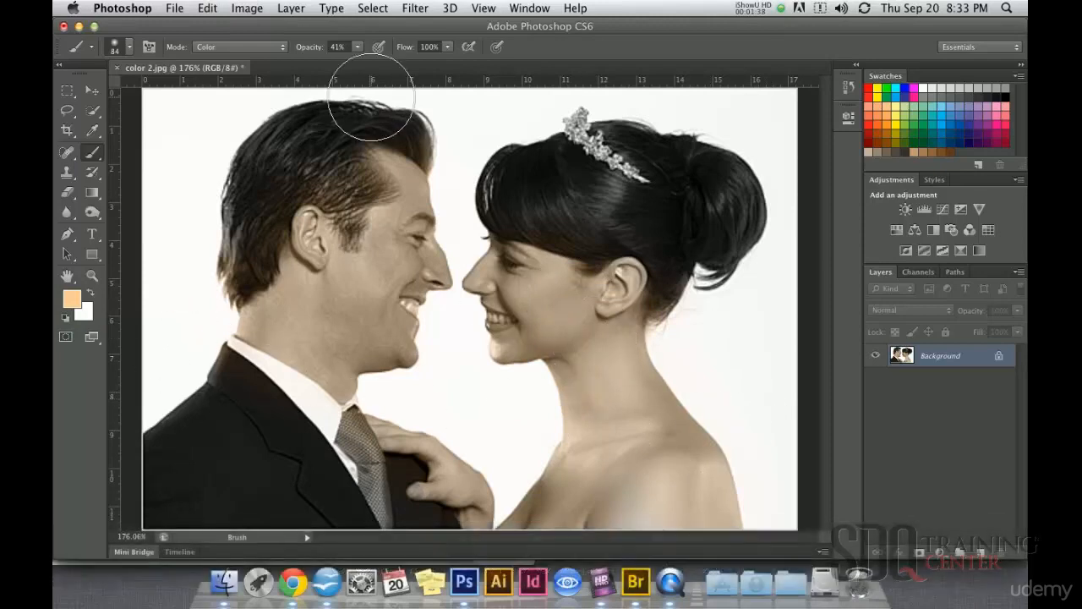
- Brush over both faces again, and repaint the couple's skin and the hand with the pinker tone #faae93
{"action": "mouse_move", "coordinate": [558, 333]}
{"action": "left_mouse_down"}
{"action": "mouse_move", "coordinate": [572, 307]}
{"action": "mouse_move", "coordinate": [600, 409]}
{"action": "mouse_move", "coordinate": [515, 291]}
{"action": "mouse_move", "coordinate": [533, 286]}
{"action": "mouse_move", "coordinate": [537, 298]}
{"action": "mouse_move", "coordinate": [495, 283]}
{"action": "mouse_move", "coordinate": [488, 262]}
{"action": "mouse_move", "coordinate": [498, 386]}
{"action": "mouse_move", "coordinate": [501, 341]}
{"action": "mouse_move", "coordinate": [605, 394]}
{"action": "mouse_move", "coordinate": [616, 284]}
{"action": "mouse_move", "coordinate": [668, 459]}
{"action": "mouse_move", "coordinate": [616, 377]}
{"action": "mouse_move", "coordinate": [679, 451]}
{"action": "mouse_move", "coordinate": [680, 491]}
{"action": "mouse_move", "coordinate": [586, 397]}
{"action": "mouse_move", "coordinate": [585, 476]}
{"action": "mouse_move", "coordinate": [662, 509]}
{"action": "mouse_move", "coordinate": [693, 471]}
{"action": "mouse_move", "coordinate": [724, 547]}
{"action": "mouse_move", "coordinate": [547, 461]}
{"action": "mouse_move", "coordinate": [571, 438]}
{"action": "mouse_move", "coordinate": [515, 524]}
{"action": "mouse_move", "coordinate": [470, 456]}
{"action": "mouse_move", "coordinate": [404, 430]}
{"action": "mouse_move", "coordinate": [387, 444]}
{"action": "mouse_move", "coordinate": [344, 334]}
{"action": "mouse_move", "coordinate": [361, 348]}
{"action": "mouse_move", "coordinate": [239, 295]}
{"action": "mouse_move", "coordinate": [295, 308]}
{"action": "mouse_move", "coordinate": [278, 349]}
{"action": "mouse_move", "coordinate": [364, 263]}
{"action": "mouse_move", "coordinate": [385, 184]}
{"action": "mouse_move", "coordinate": [405, 263]}
{"action": "mouse_move", "coordinate": [394, 314]}
{"action": "mouse_move", "coordinate": [424, 281]}
{"action": "mouse_move", "coordinate": [413, 340]}
{"action": "mouse_move", "coordinate": [292, 215]}
{"action": "left_mouse_up"}
{"action": "left_click", "coordinate": [71, 299]}
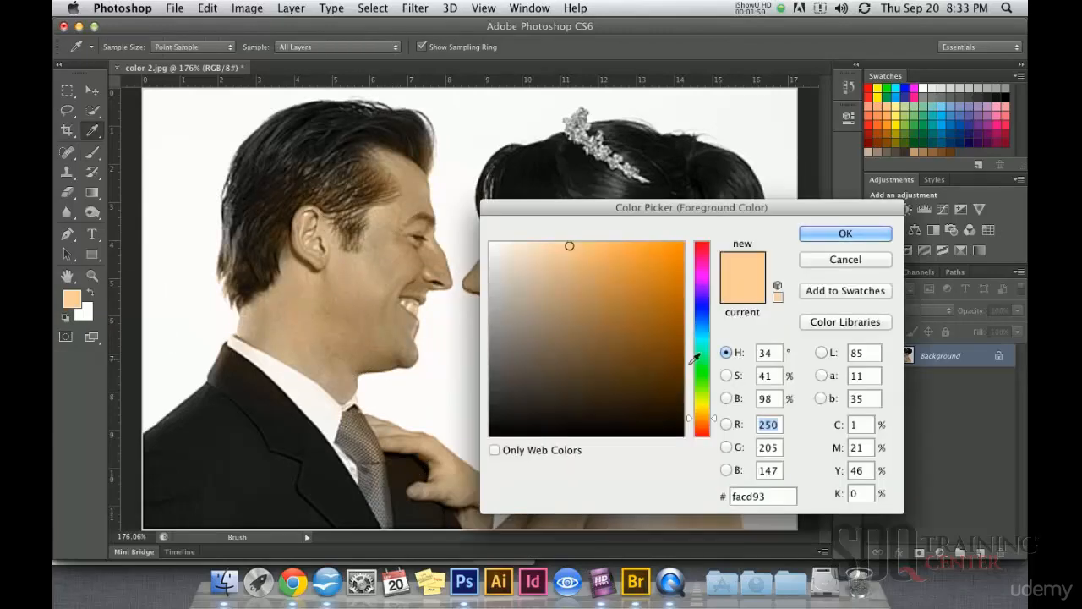
{"action": "left_click_drag", "start_coordinate": [714, 429], "coordinate": [715, 431]}
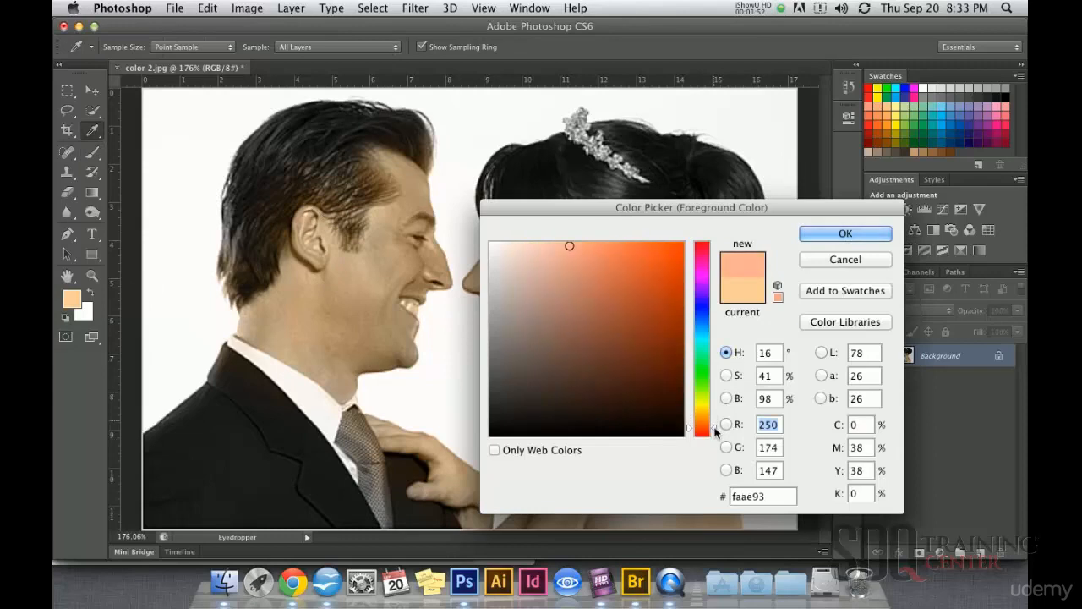
{"action": "left_click", "coordinate": [845, 233]}
{"action": "mouse_move", "coordinate": [581, 300]}
{"action": "left_mouse_down"}
{"action": "mouse_move", "coordinate": [540, 299]}
{"action": "mouse_move", "coordinate": [609, 284]}
{"action": "mouse_move", "coordinate": [629, 339]}
{"action": "mouse_move", "coordinate": [526, 329]}
{"action": "mouse_move", "coordinate": [489, 266]}
{"action": "mouse_move", "coordinate": [518, 294]}
{"action": "mouse_move", "coordinate": [523, 344]}
{"action": "mouse_move", "coordinate": [498, 395]}
{"action": "mouse_move", "coordinate": [528, 366]}
{"action": "mouse_move", "coordinate": [570, 363]}
{"action": "mouse_move", "coordinate": [628, 276]}
{"action": "mouse_move", "coordinate": [637, 307]}
{"action": "mouse_move", "coordinate": [617, 321]}
{"action": "mouse_move", "coordinate": [617, 349]}
{"action": "mouse_move", "coordinate": [652, 457]}
{"action": "mouse_move", "coordinate": [589, 347]}
{"action": "mouse_move", "coordinate": [631, 426]}
{"action": "mouse_move", "coordinate": [660, 387]}
{"action": "mouse_move", "coordinate": [741, 506]}
{"action": "mouse_move", "coordinate": [617, 485]}
{"action": "mouse_move", "coordinate": [551, 394]}
{"action": "mouse_move", "coordinate": [541, 505]}
{"action": "left_mouse_up"}
{"action": "mouse_move", "coordinate": [481, 490]}
{"action": "left_mouse_down"}
{"action": "mouse_move", "coordinate": [399, 454]}
{"action": "mouse_move", "coordinate": [392, 440]}
{"action": "mouse_move", "coordinate": [418, 448]}
{"action": "mouse_move", "coordinate": [463, 489]}
{"action": "mouse_move", "coordinate": [461, 510]}
{"action": "mouse_move", "coordinate": [316, 288]}
{"action": "mouse_move", "coordinate": [293, 294]}
{"action": "mouse_move", "coordinate": [331, 268]}
{"action": "mouse_move", "coordinate": [321, 234]}
{"action": "mouse_move", "coordinate": [315, 279]}
{"action": "mouse_move", "coordinate": [305, 239]}
{"action": "mouse_move", "coordinate": [284, 285]}
{"action": "mouse_move", "coordinate": [249, 318]}
{"action": "mouse_move", "coordinate": [331, 378]}
{"action": "mouse_move", "coordinate": [354, 417]}
{"action": "mouse_move", "coordinate": [400, 318]}
{"action": "mouse_move", "coordinate": [381, 307]}
{"action": "mouse_move", "coordinate": [432, 223]}
{"action": "mouse_move", "coordinate": [469, 231]}
{"action": "mouse_move", "coordinate": [379, 305]}
{"action": "mouse_move", "coordinate": [407, 217]}
{"action": "mouse_move", "coordinate": [405, 150]}
{"action": "mouse_move", "coordinate": [381, 181]}
{"action": "mouse_move", "coordinate": [422, 235]}
{"action": "mouse_move", "coordinate": [465, 461]}
{"action": "mouse_move", "coordinate": [471, 426]}
{"action": "left_mouse_up"}
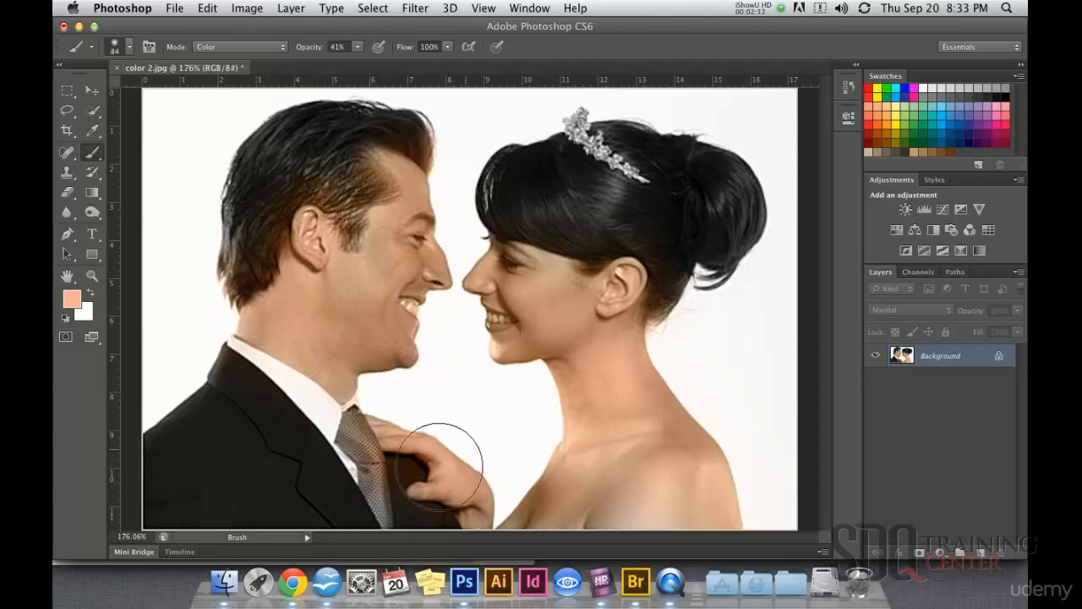
- Make white the brush's foreground color and reduce the brush size to 35
{"action": "left_click", "coordinate": [90, 98]}
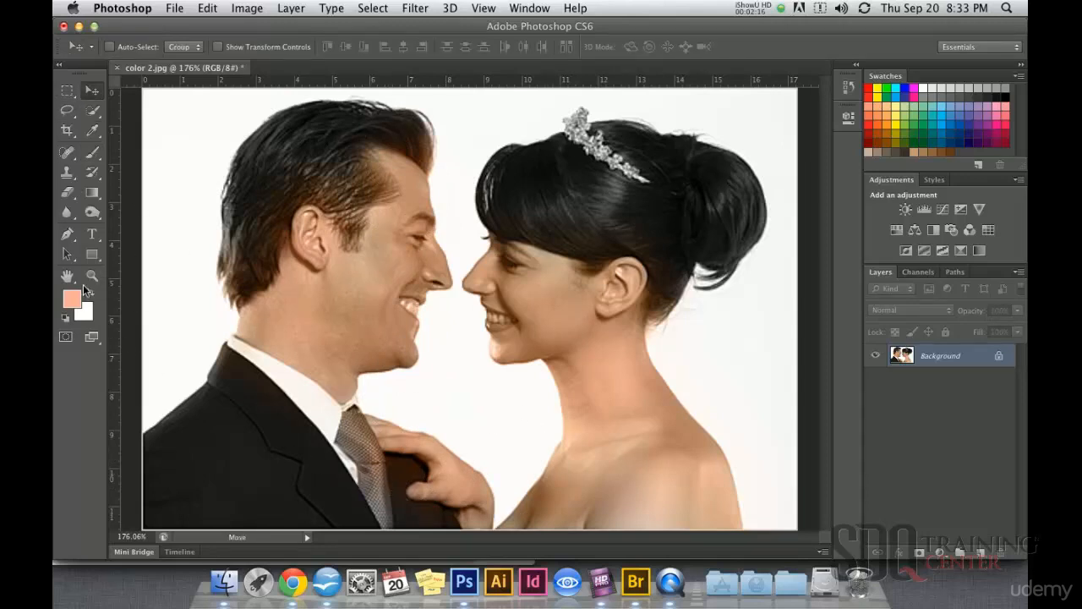
{"action": "left_click", "coordinate": [92, 152]}
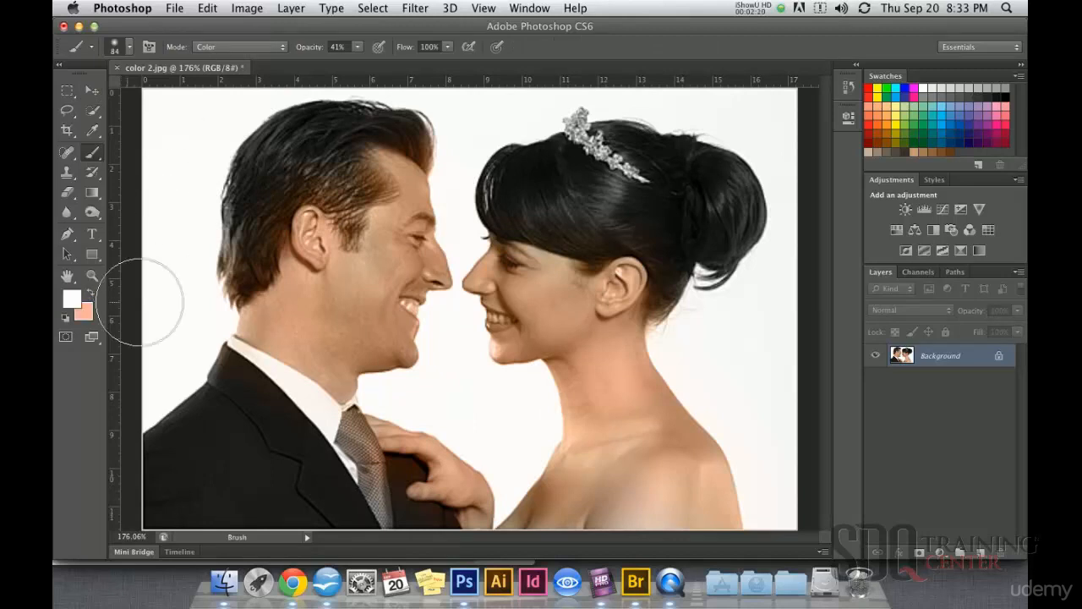
{"action": "key", "text": "bracketleft"}
{"action": "key", "text": "bracketleft"}
{"action": "key", "text": "bracketleft"}
{"action": "key", "text": "bracketleft"}
{"action": "key", "text": "bracketleft"}
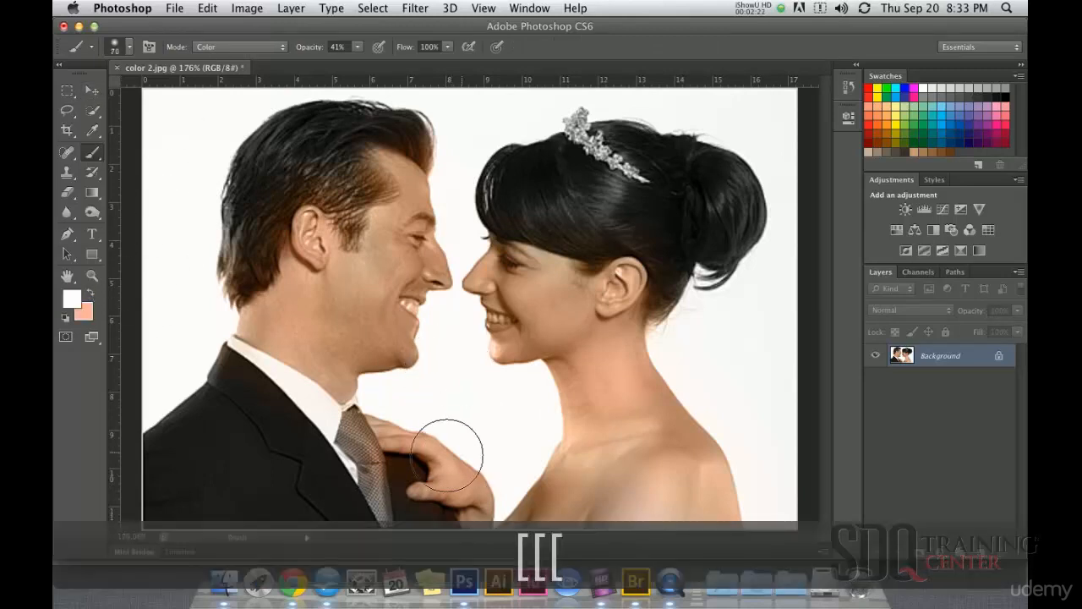
{"action": "key", "text": "bracketleft"}
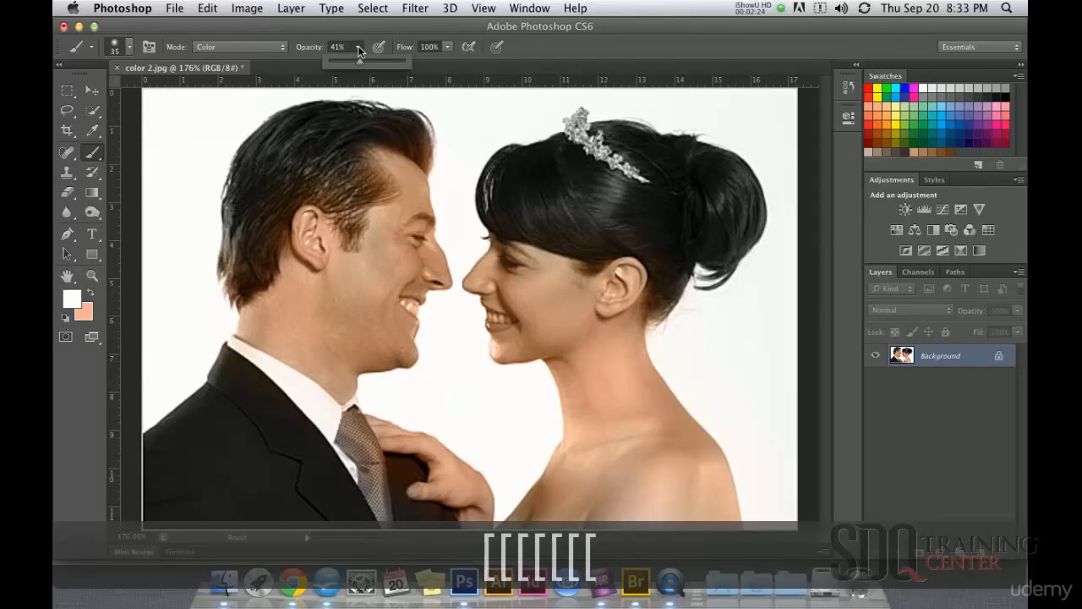
- Try a white stroke across the man's neck and cheek at 100% opacity, and undo it
{"action": "left_click_drag", "start_coordinate": [360, 65], "coordinate": [360, 64]}
{"action": "left_click_drag", "start_coordinate": [279, 338], "coordinate": [297, 328]}
{"action": "key", "text": "0"}
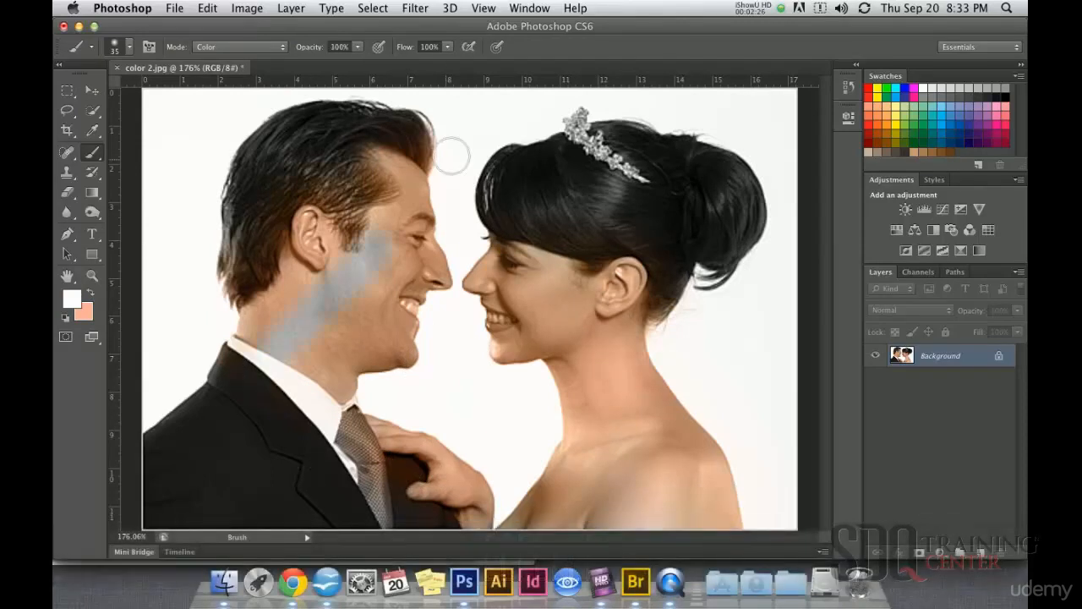
{"action": "key", "text": "super+z"}
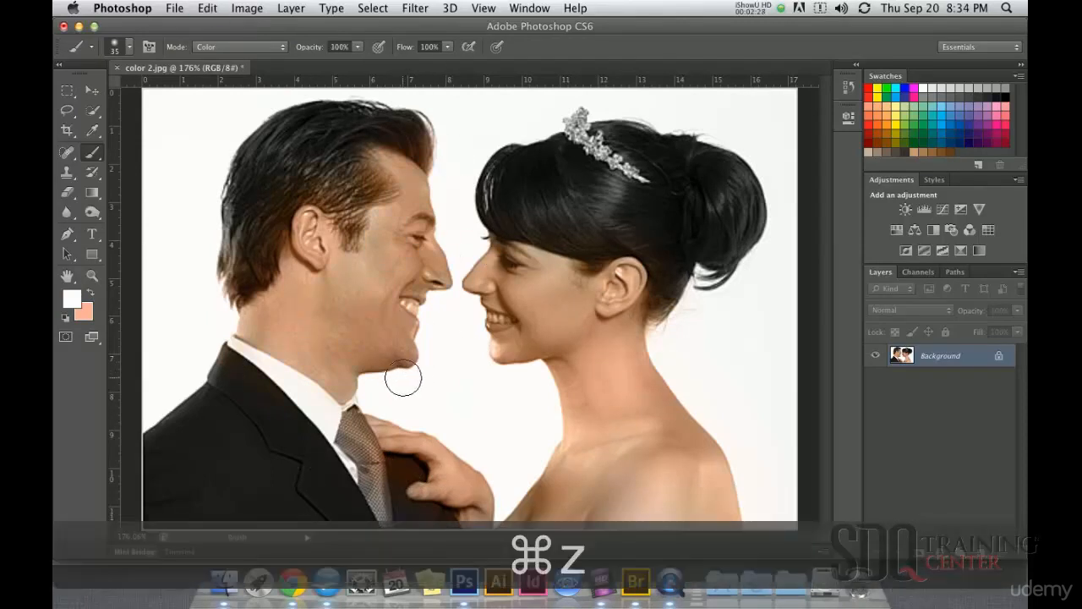
- Reduce the brush size to 7 to fit the woman's teeth
{"action": "scroll", "coordinate": [445, 314], "scroll_direction": "up", "scroll_amount": 5}
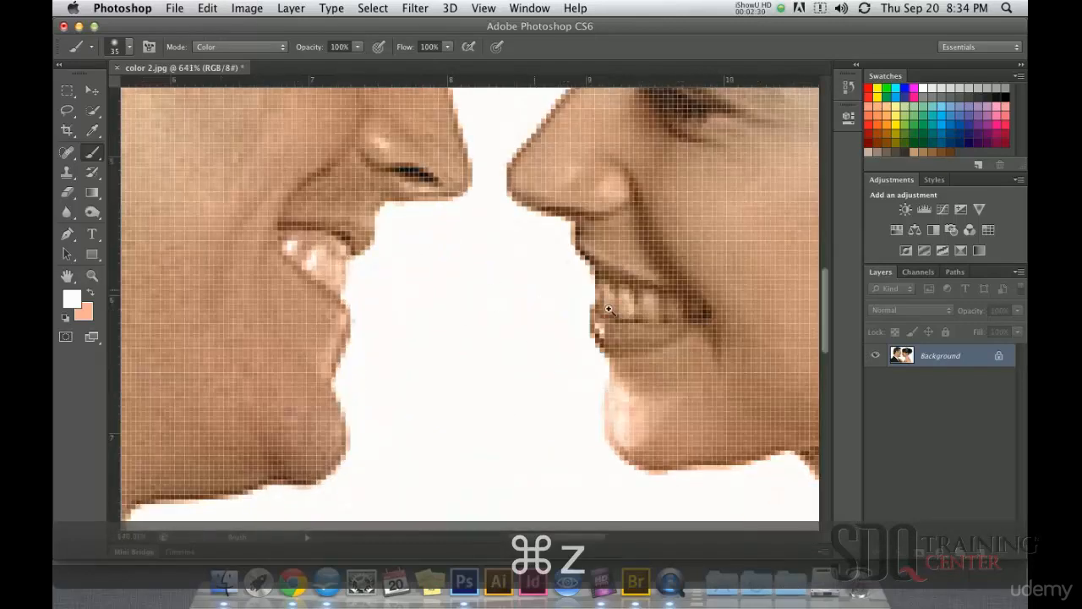
{"action": "scroll", "coordinate": [732, 381], "scroll_direction": "up", "scroll_amount": 3}
{"action": "key", "text": "bracketleft"}
{"action": "key", "text": "bracketleft"}
{"action": "key", "text": "bracketleft"}
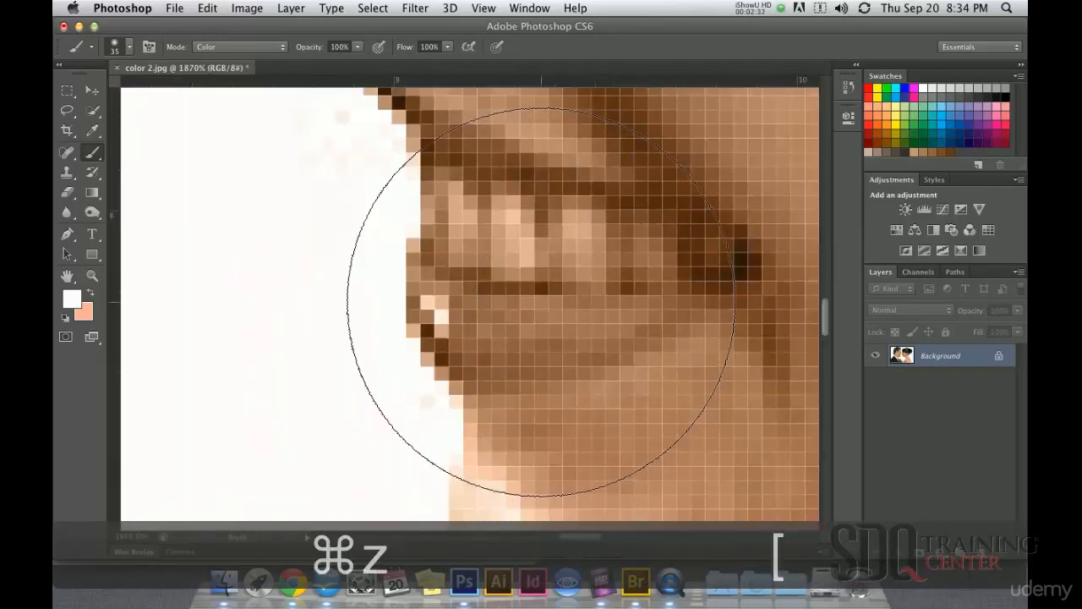
{"action": "key", "text": "bracketleft"}
{"action": "key", "text": "bracketleft"}
{"action": "key", "text": "bracketleft"}
{"action": "key", "text": "bracketleft"}
{"action": "key", "text": "bracketleft"}
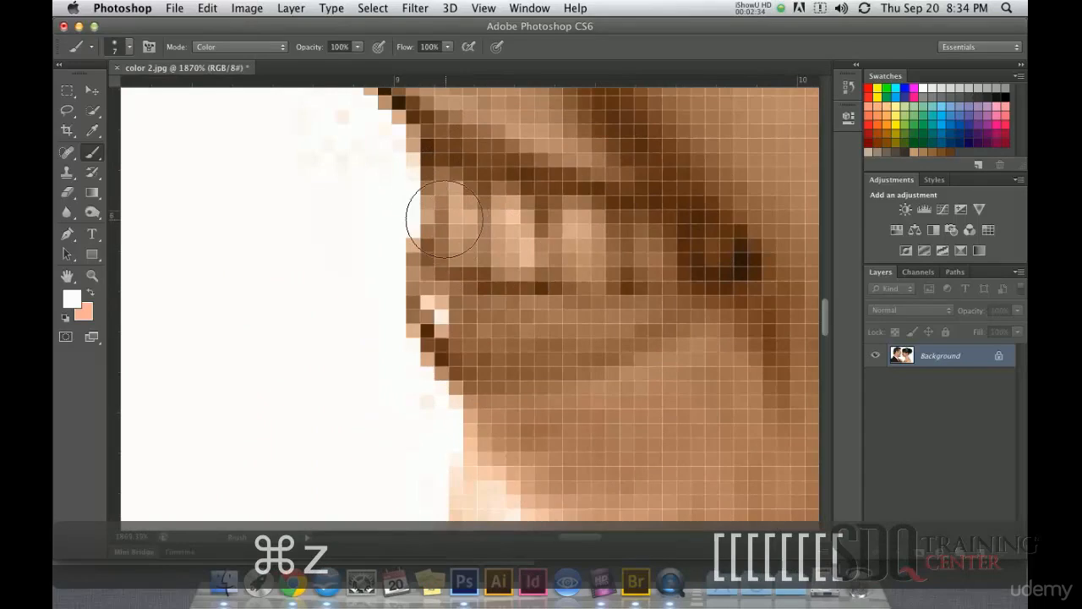
- Set the brush opacity to 60% and paint white over the woman's teeth to remove the skin tint
{"action": "left_click", "coordinate": [357, 47]}
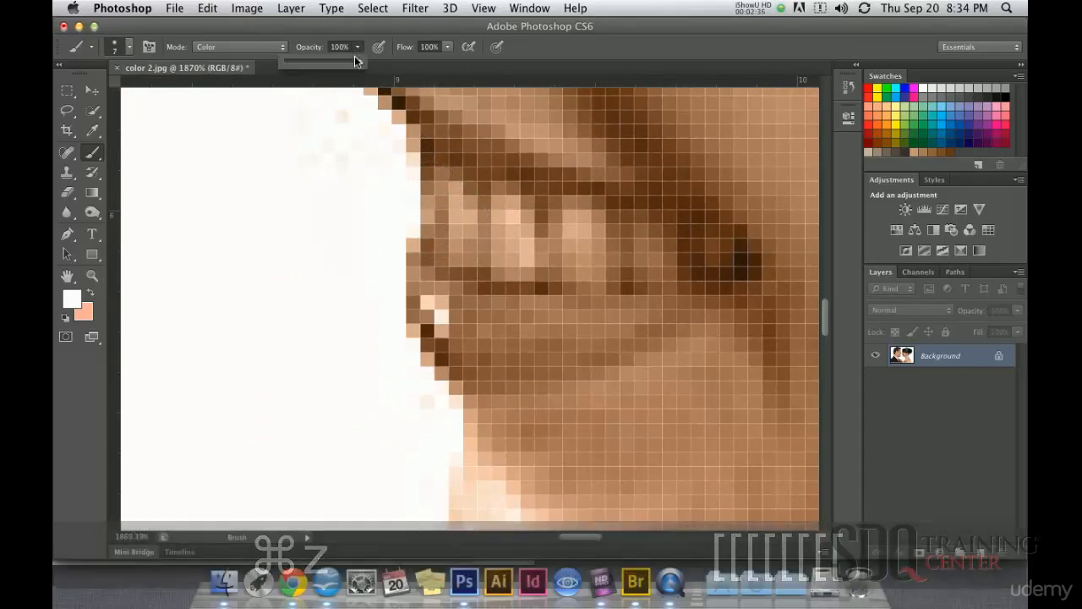
{"action": "left_click_drag", "start_coordinate": [362, 63], "coordinate": [332, 70]}
{"action": "left_click_drag", "start_coordinate": [439, 215], "coordinate": [568, 253]}
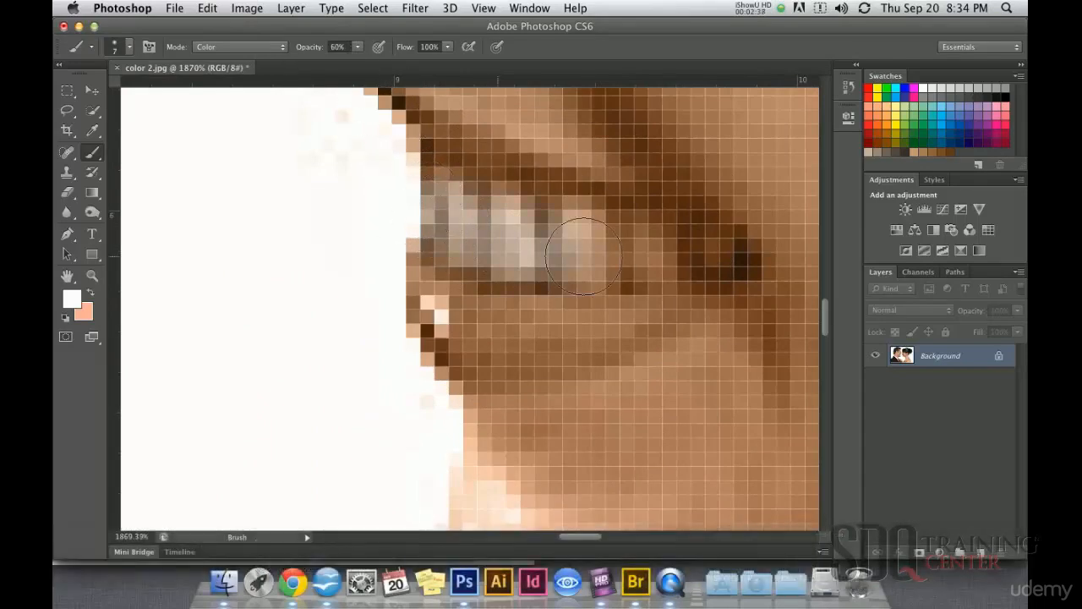
{"action": "left_click_drag", "start_coordinate": [467, 241], "coordinate": [411, 190]}
{"action": "scroll", "coordinate": [499, 287], "scroll_direction": "left", "scroll_amount": 10}
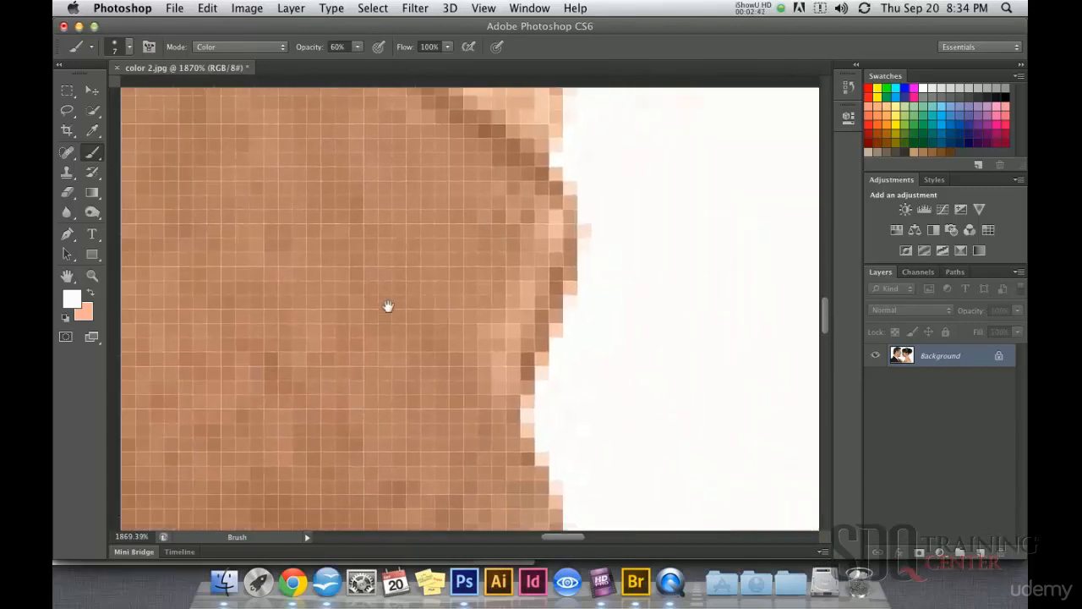
- Set the brush opacity to 100% and paint white over the man's upper tie and the jacket beside the woman's hand to remove the skin tint
{"action": "scroll", "coordinate": [360, 452], "scroll_direction": "up", "scroll_amount": 5}
{"action": "mouse_move", "coordinate": [379, 181]}
{"action": "left_mouse_down"}
{"action": "mouse_move", "coordinate": [536, 290]}
{"action": "mouse_move", "coordinate": [413, 183]}
{"action": "mouse_move", "coordinate": [560, 269]}
{"action": "left_mouse_up"}
{"action": "left_click", "coordinate": [669, 392], "text": "alt"}
{"action": "left_click", "coordinate": [657, 391], "text": "alt"}
{"action": "left_click", "coordinate": [558, 435], "text": "alt"}
{"action": "left_click_drag", "start_coordinate": [514, 463], "coordinate": [471, 82]}
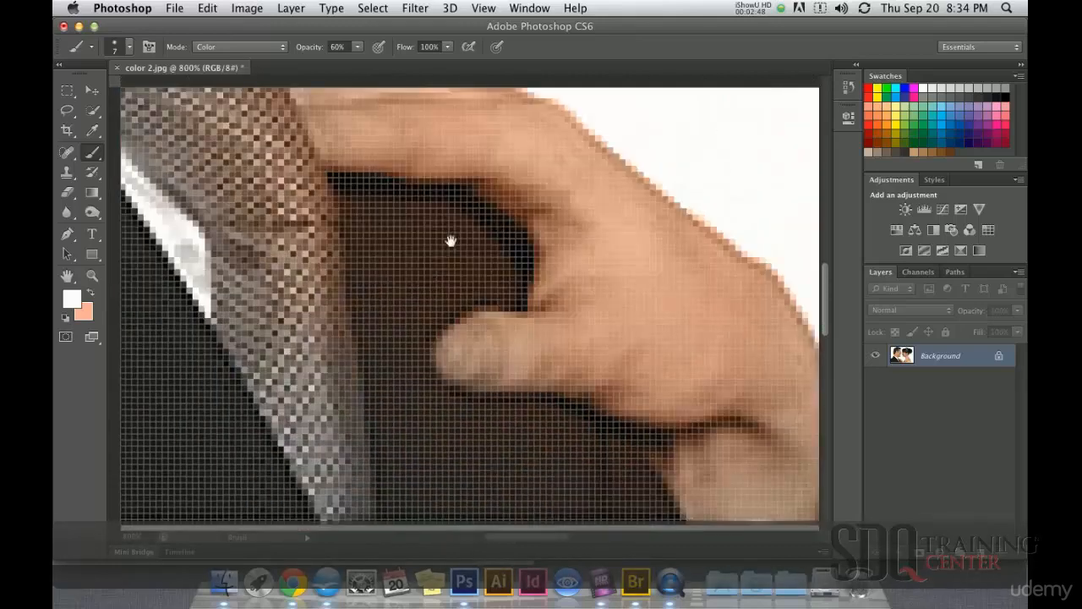
{"action": "mouse_move", "coordinate": [432, 164]}
{"action": "left_mouse_down"}
{"action": "mouse_move", "coordinate": [487, 278]}
{"action": "mouse_move", "coordinate": [517, 392]}
{"action": "left_mouse_up"}
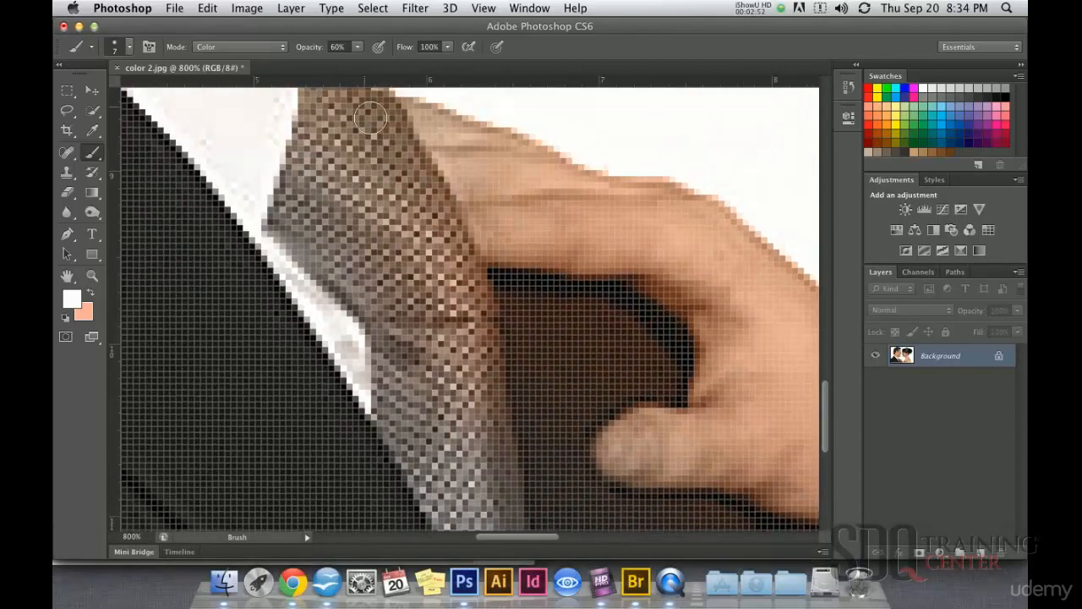
{"action": "key", "text": "super+z"}
{"action": "left_click", "coordinate": [360, 47]}
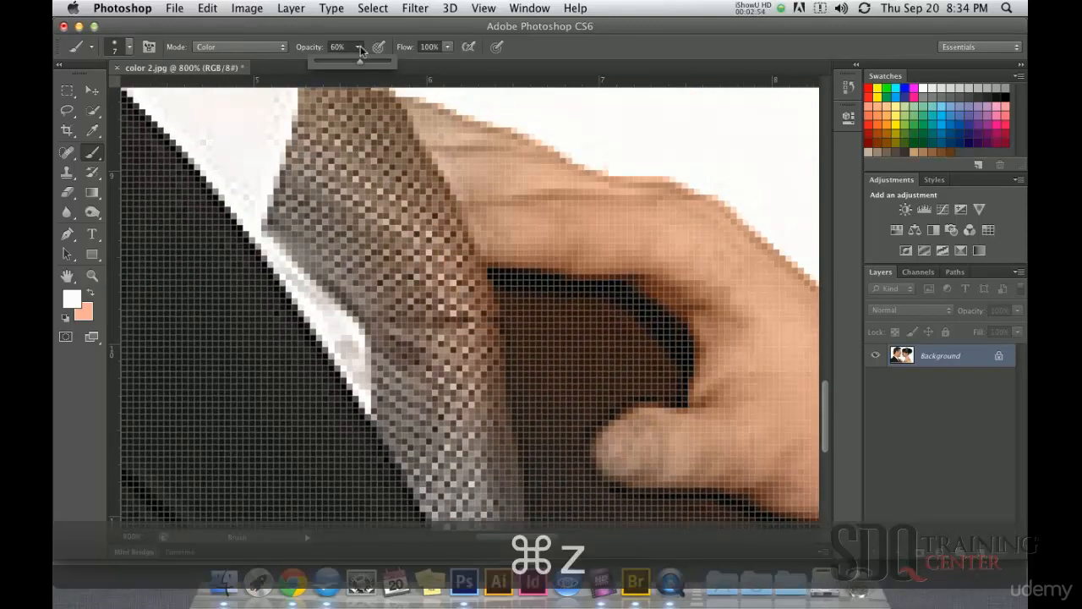
{"action": "left_click_drag", "start_coordinate": [513, 225], "coordinate": [532, 278]}
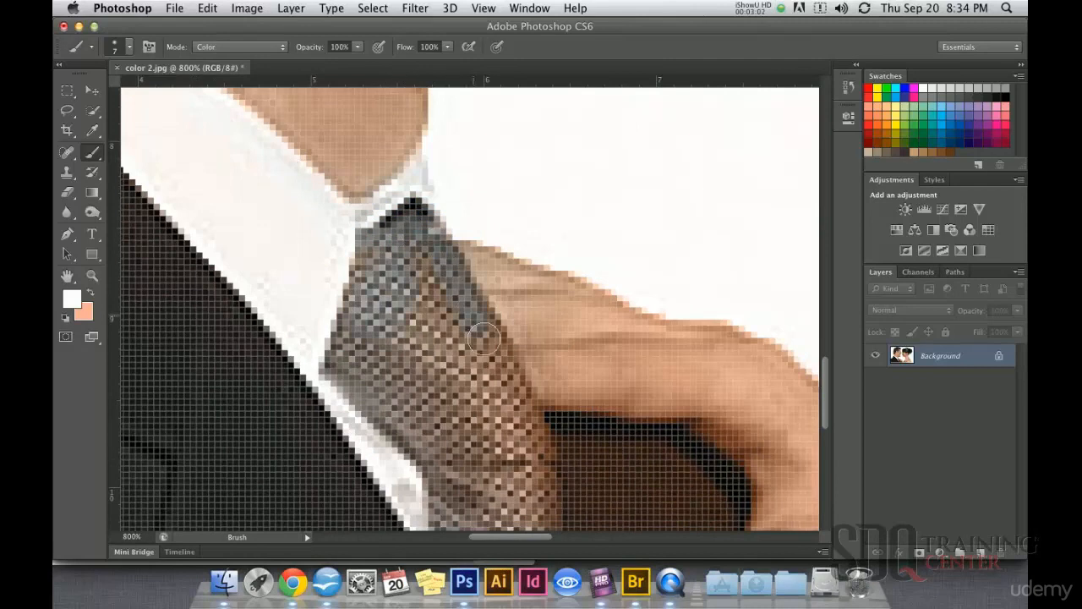
{"action": "left_click_drag", "start_coordinate": [503, 388], "coordinate": [490, 308]}
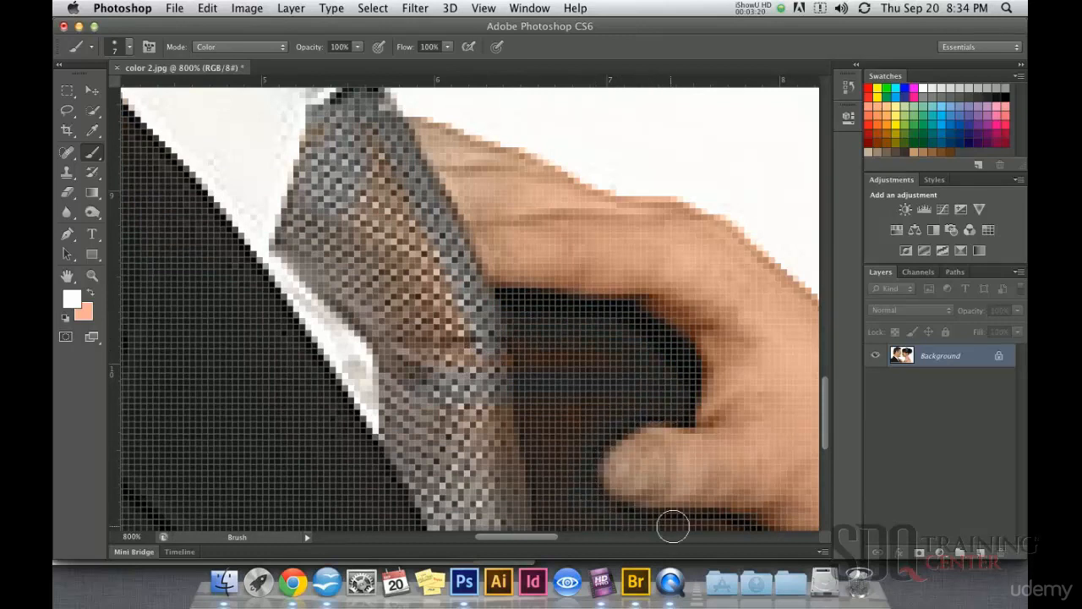
- Enlarge the brush to 42 px and paint white over the middle of the tie to neutralize its remaining skin tint
{"action": "scroll", "coordinate": [709, 530], "scroll_direction": "right", "scroll_amount": 15}
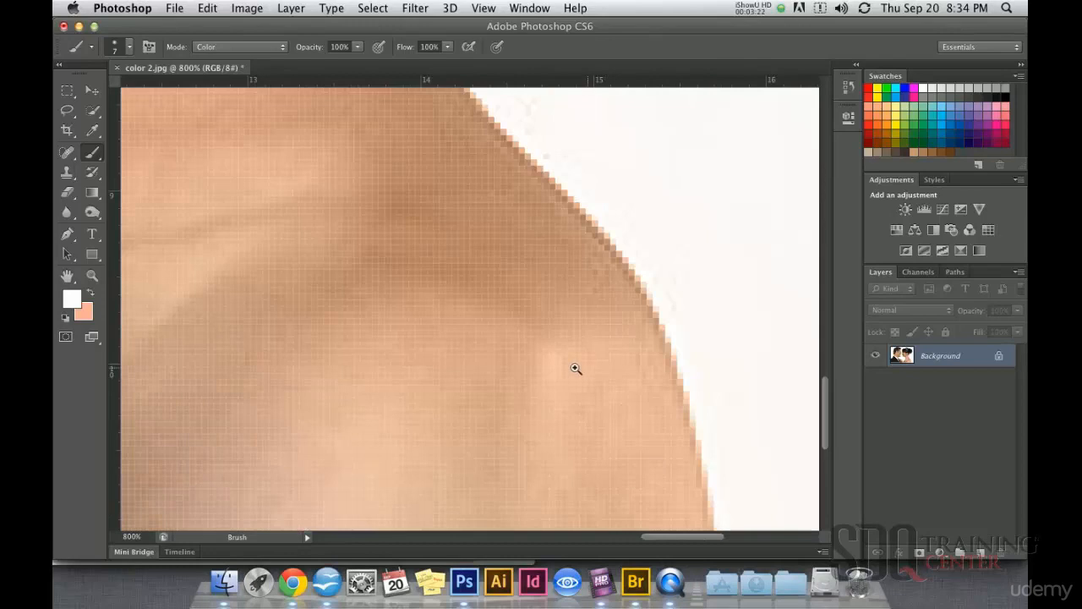
{"action": "left_click", "coordinate": [524, 365]}
{"action": "left_click", "coordinate": [513, 359]}
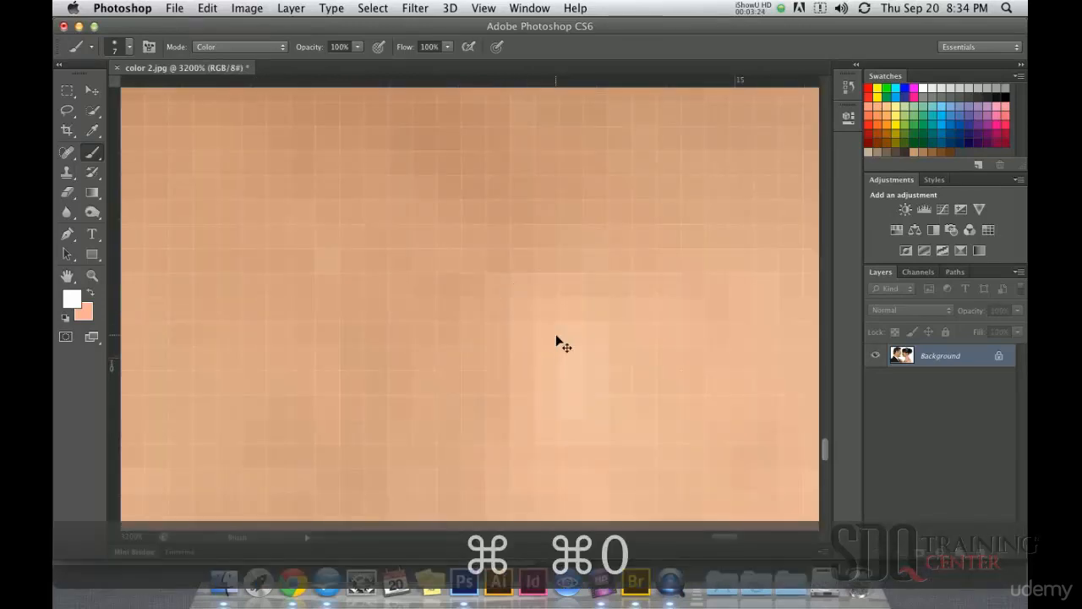
{"action": "key", "text": "super+0"}
{"action": "scroll", "coordinate": [435, 459], "scroll_direction": "up", "scroll_amount": 3}
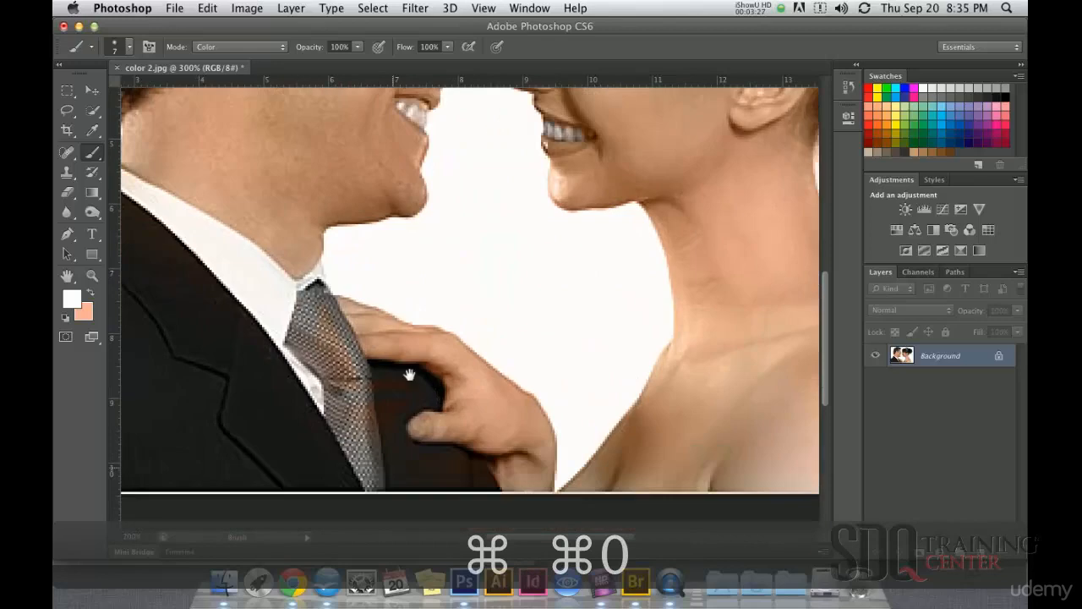
{"action": "left_click_drag", "start_coordinate": [407, 397], "coordinate": [410, 356]}
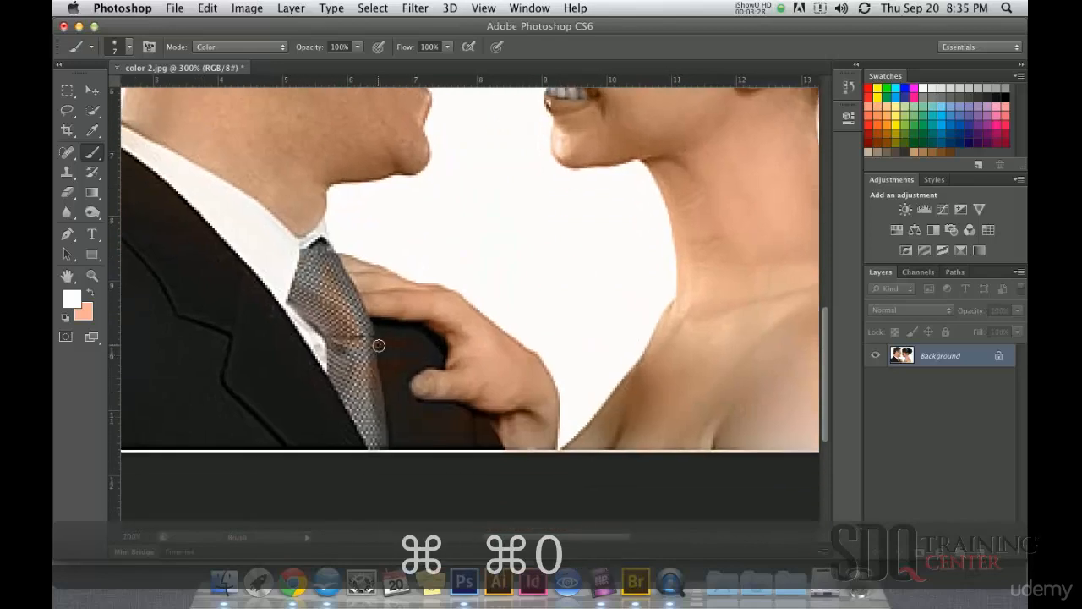
{"action": "right_click", "coordinate": [379, 346]}
{"action": "key", "text": "Return"}
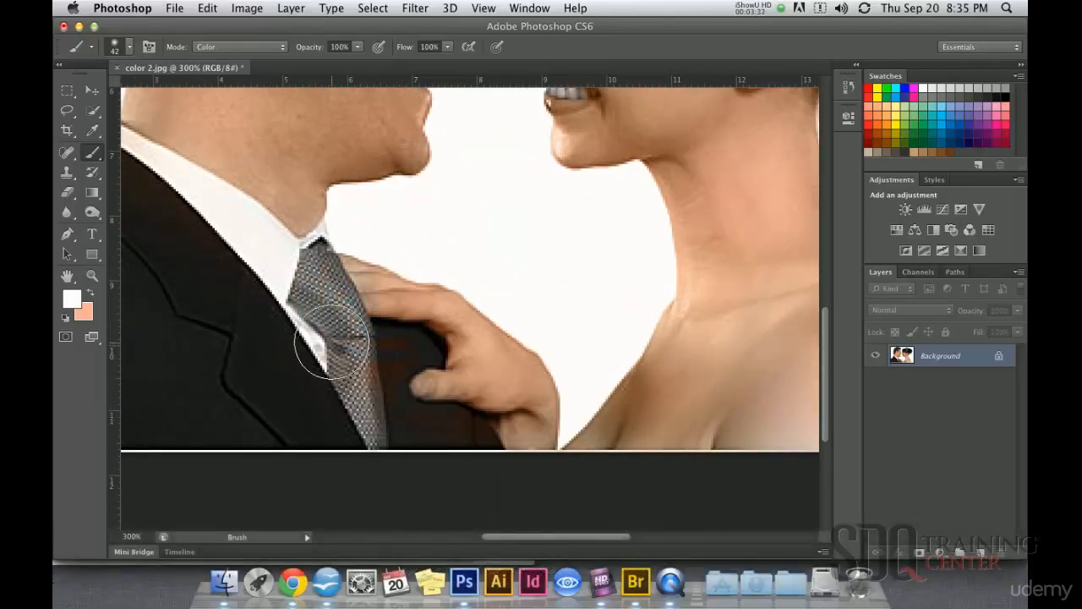
- Switch to a hard round brush of 24 px with 100% hardness and clear the remaining tint from the lower tie and jacket
{"action": "right_click", "coordinate": [366, 272]}
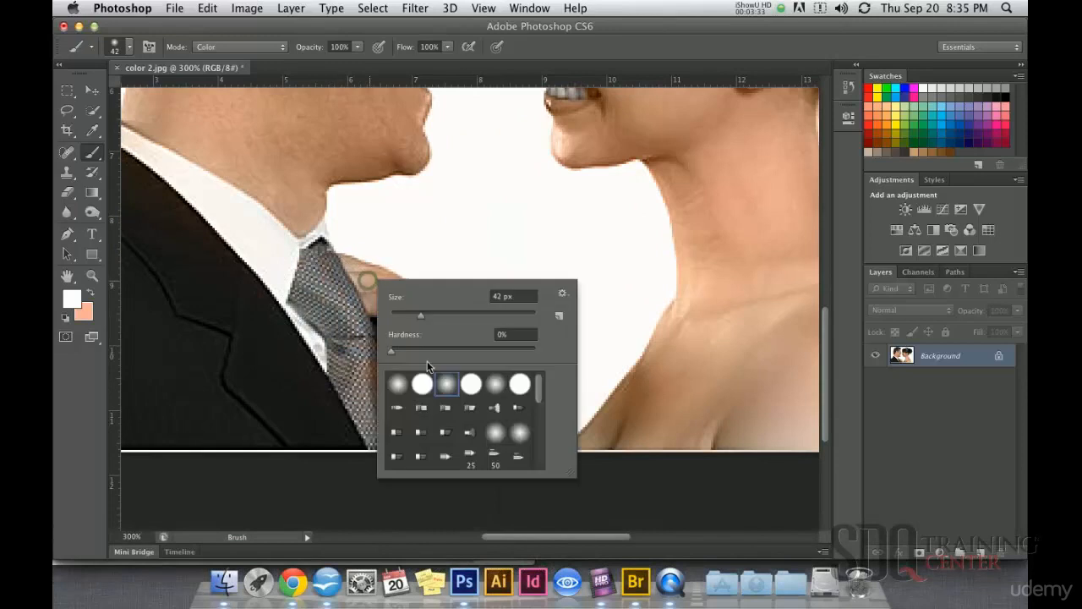
{"action": "key", "text": "Return"}
{"action": "right_click", "coordinate": [344, 353]}
{"action": "left_click_drag", "start_coordinate": [391, 383], "coordinate": [364, 383]}
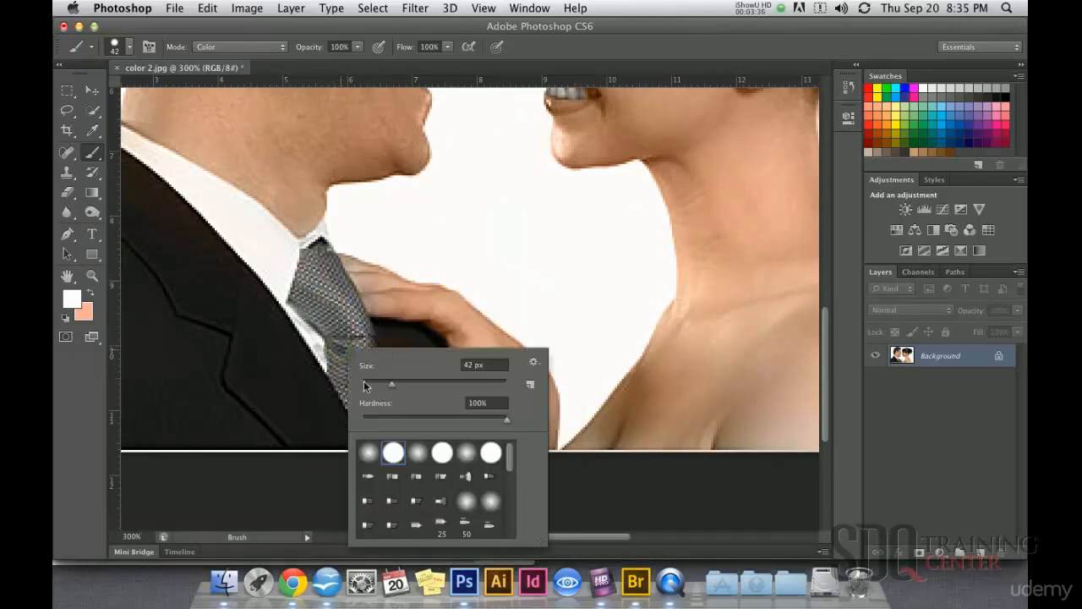
{"action": "left_click", "coordinate": [378, 383]}
{"action": "key", "text": "Return"}
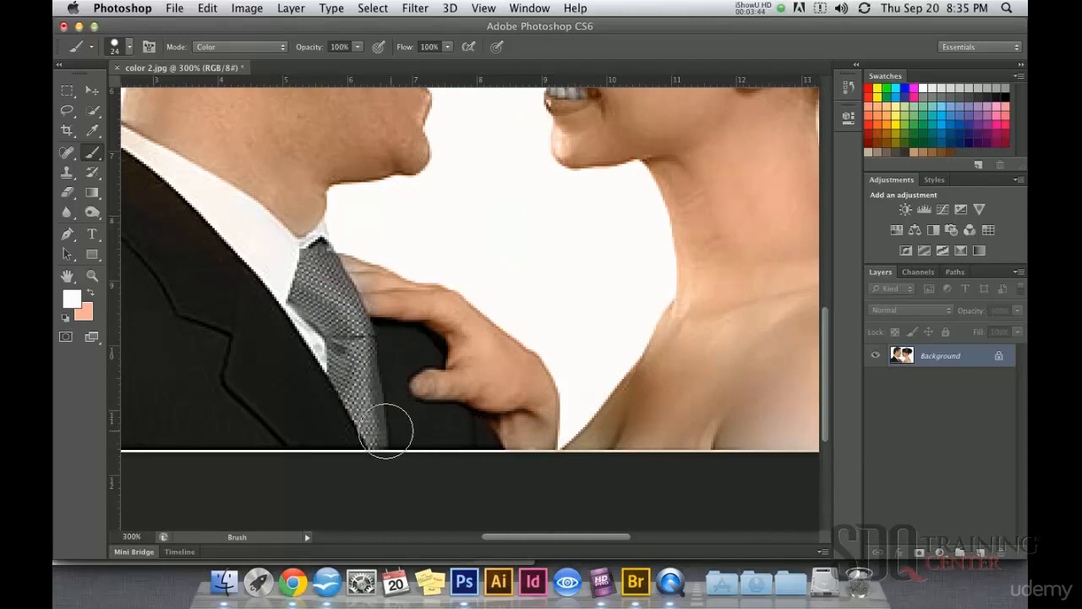
- Reduce the brush size to 12 px, try a white dab over the woman's eye, and undo it
{"action": "left_click", "coordinate": [544, 291], "text": "alt"}
{"action": "left_click", "coordinate": [563, 279], "text": "alt"}
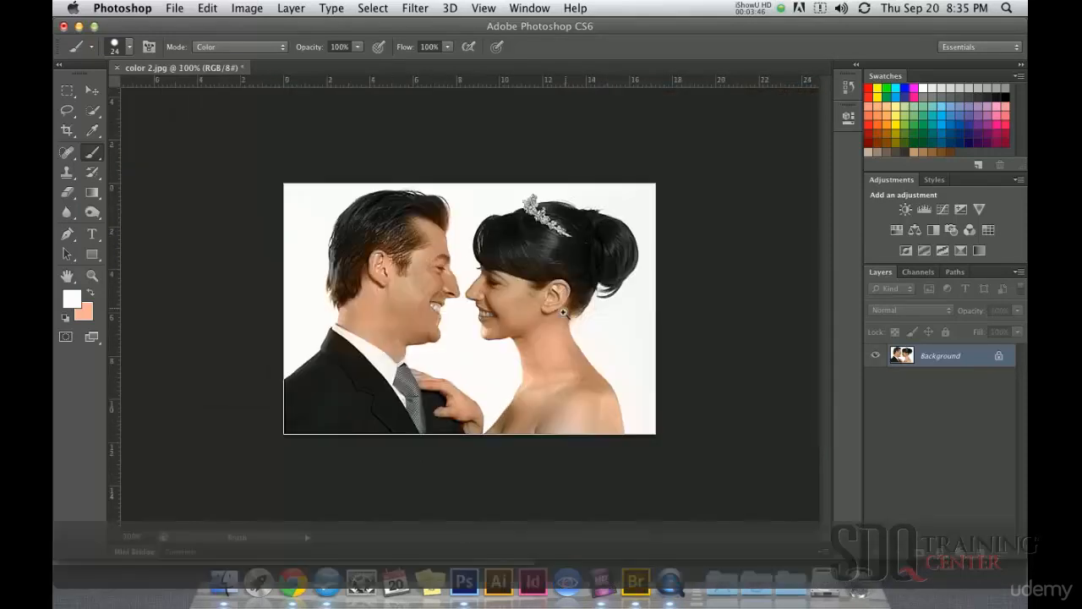
{"action": "left_click", "coordinate": [459, 255]}
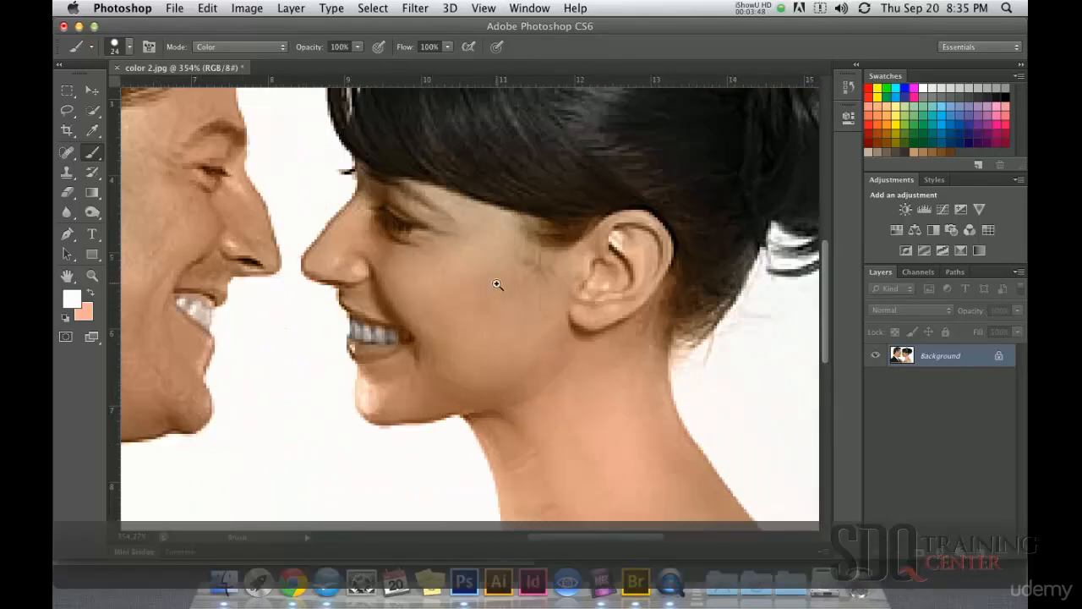
{"action": "left_click", "coordinate": [497, 285]}
{"action": "right_click", "coordinate": [442, 293]}
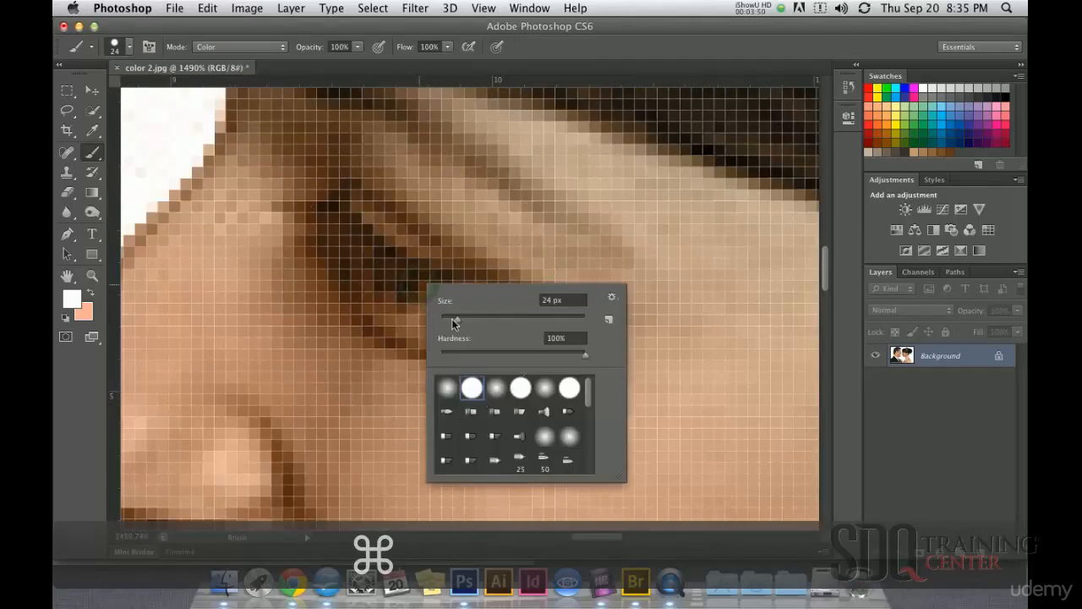
{"action": "left_click_drag", "start_coordinate": [454, 323], "coordinate": [448, 323]}
{"action": "left_click", "coordinate": [443, 205]}
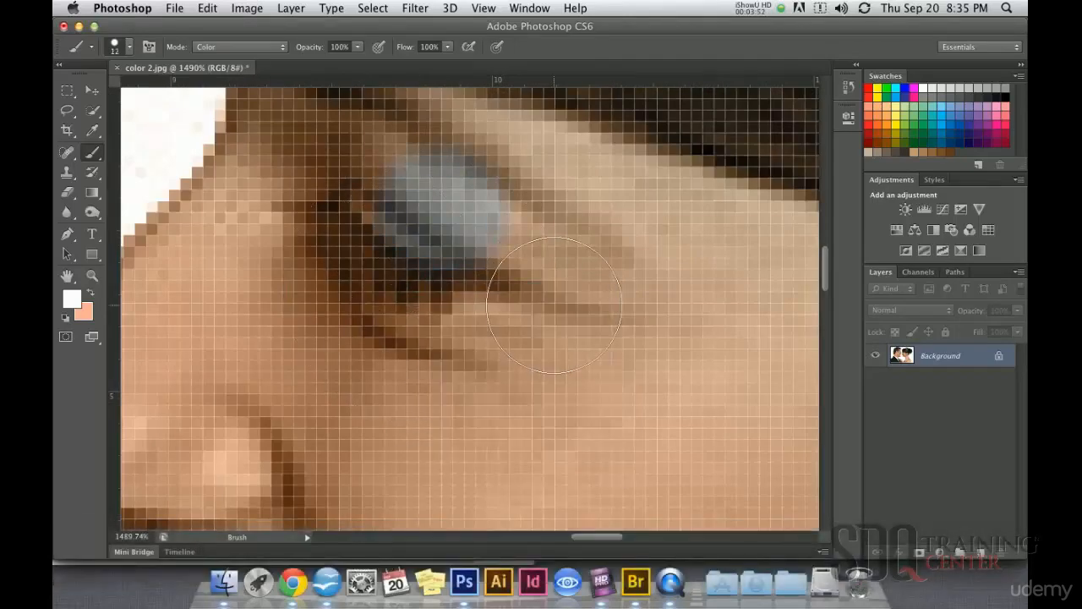
{"action": "key", "text": "super+z"}
- Shrink the brush to 1 px, set its opacity to 68%, and paint white over the woman's eye and eyebrow to remove the skin tint
{"action": "key", "text": "bracketleft"}
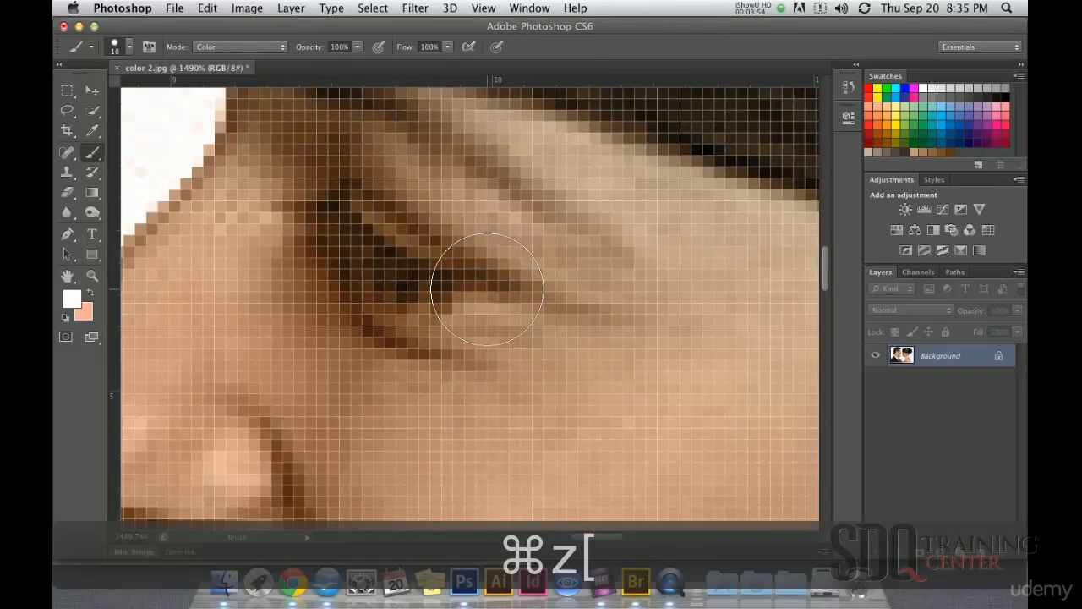
{"action": "key", "text": "bracketleft"}
{"action": "key", "text": "bracketleft"}
{"action": "key", "text": "bracketleft"}
{"action": "key", "text": "bracketleft"}
{"action": "key", "text": "bracketleft"}
{"action": "key", "text": "bracketleft"}
{"action": "key", "text": "bracketleft"}
{"action": "key", "text": "bracketleft"}
{"action": "left_click_drag", "start_coordinate": [356, 49], "coordinate": [330, 59]}
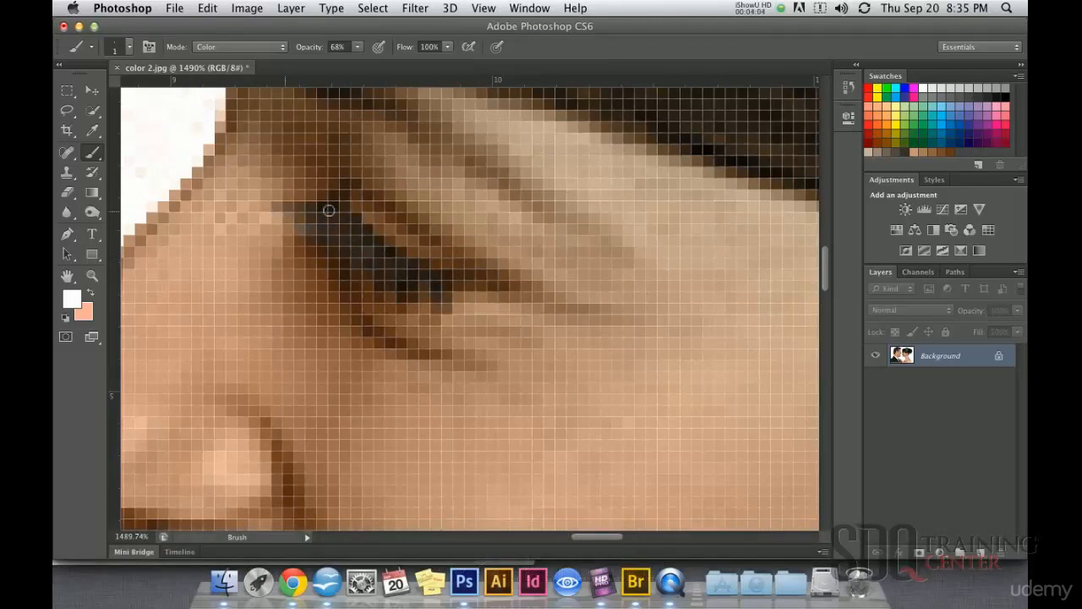
{"action": "left_click_drag", "start_coordinate": [490, 197], "coordinate": [521, 290]}
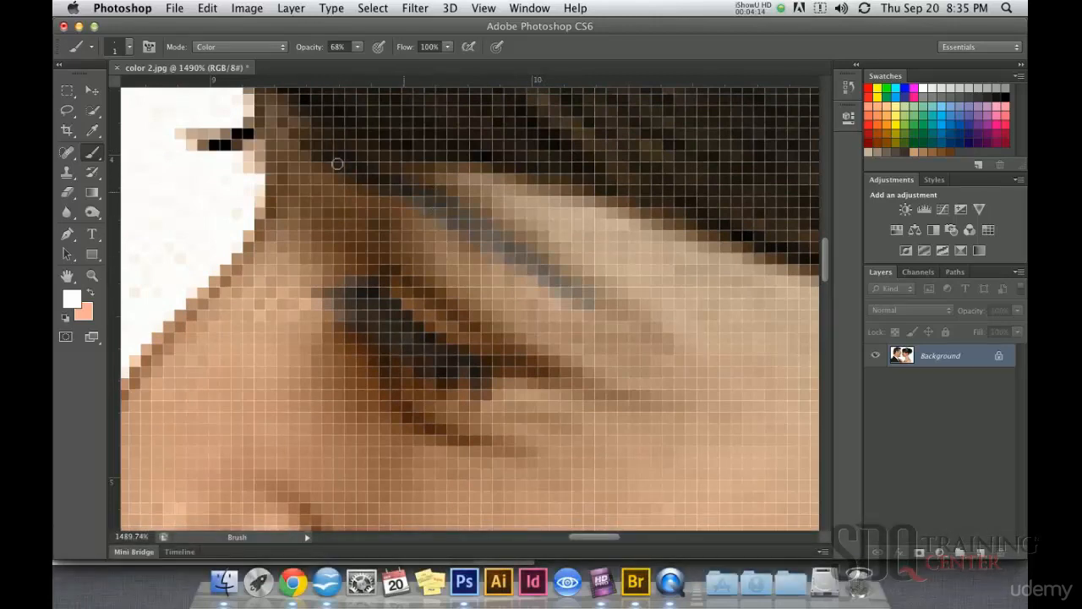
- Pick red as the foreground color and paint the woman's lower lip and the front of her upper lip with a 2 px brush
{"action": "left_click", "coordinate": [538, 363], "text": "alt"}
{"action": "left_click_drag", "start_coordinate": [445, 422], "coordinate": [435, 178]}
{"action": "scroll", "coordinate": [381, 322], "scroll_direction": "up", "scroll_amount": 10}
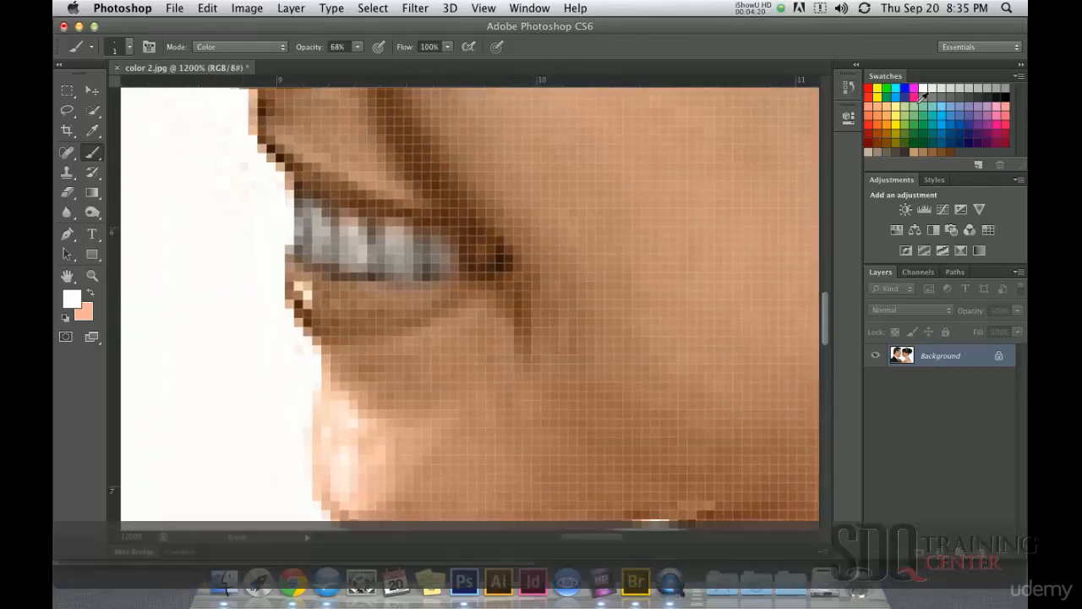
{"action": "left_click", "coordinate": [870, 87]}
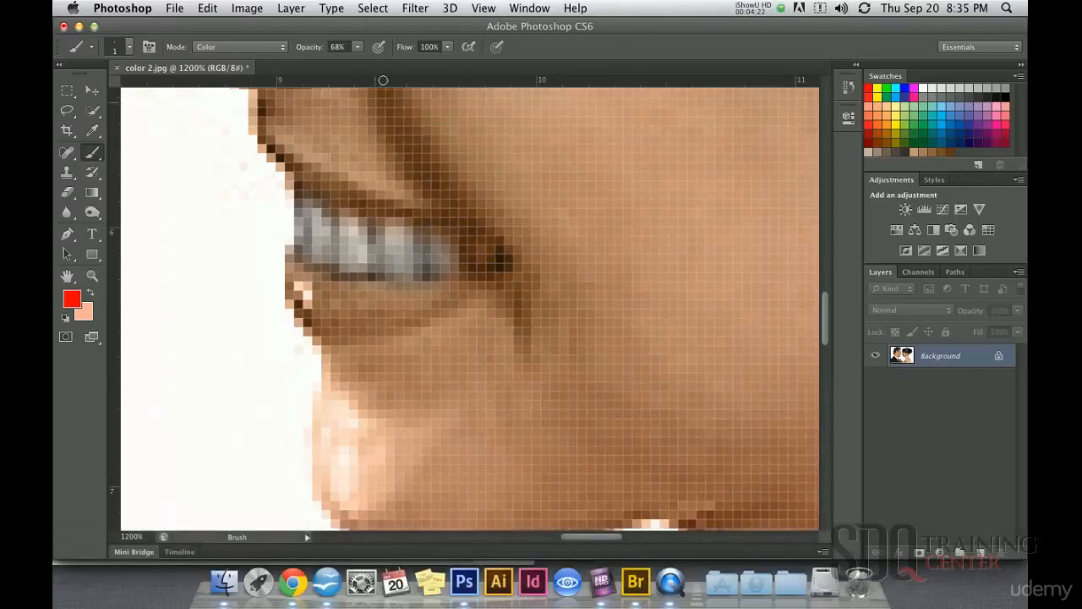
{"action": "left_click", "coordinate": [336, 296]}
{"action": "key", "text": "super+z"}
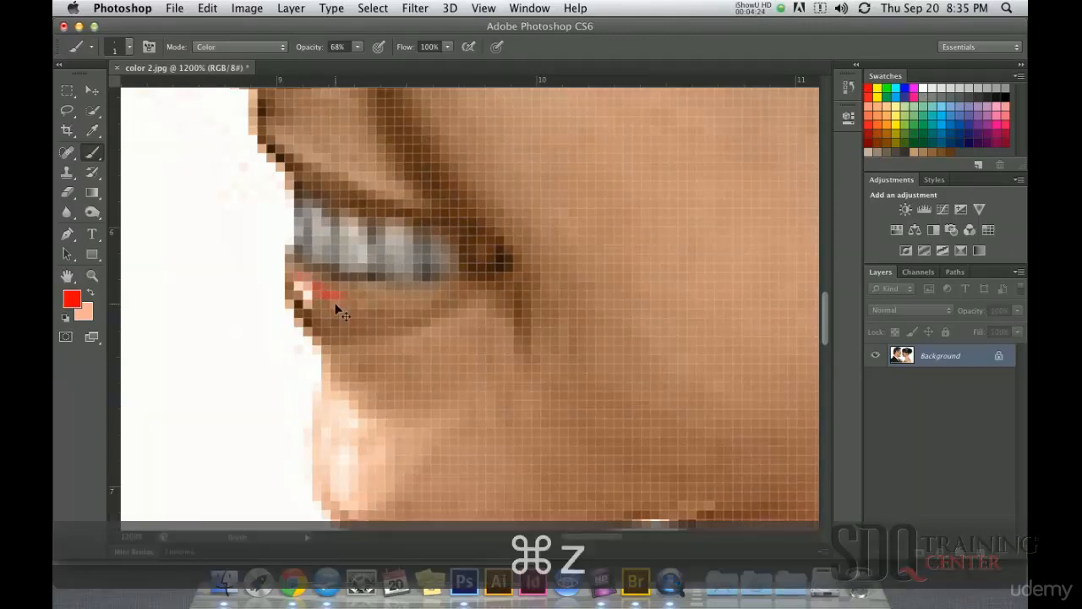
{"action": "key", "text": "bracketright"}
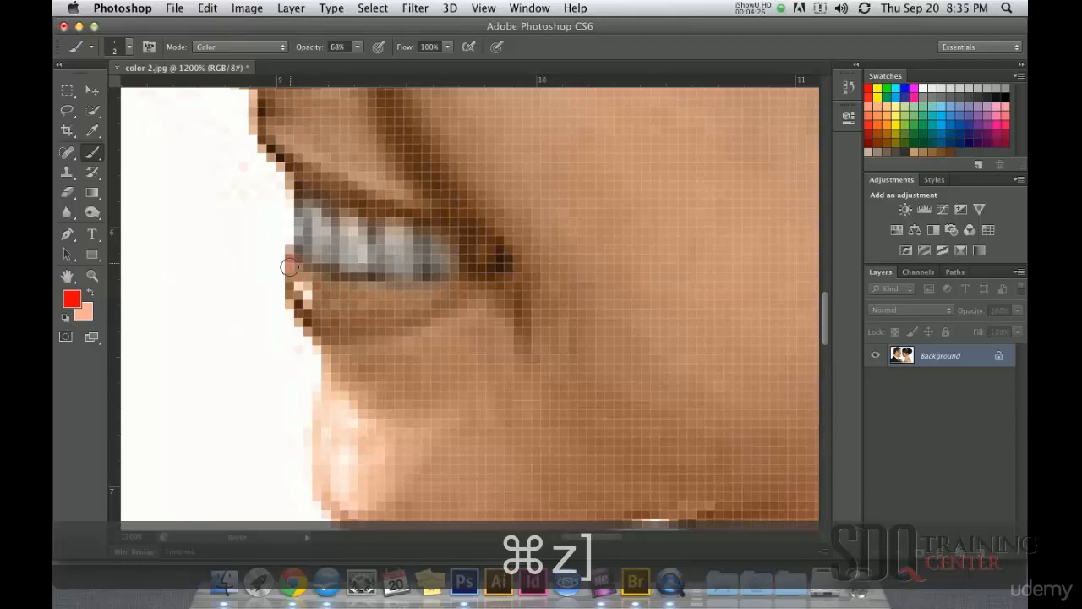
{"action": "left_click_drag", "start_coordinate": [400, 297], "coordinate": [463, 288]}
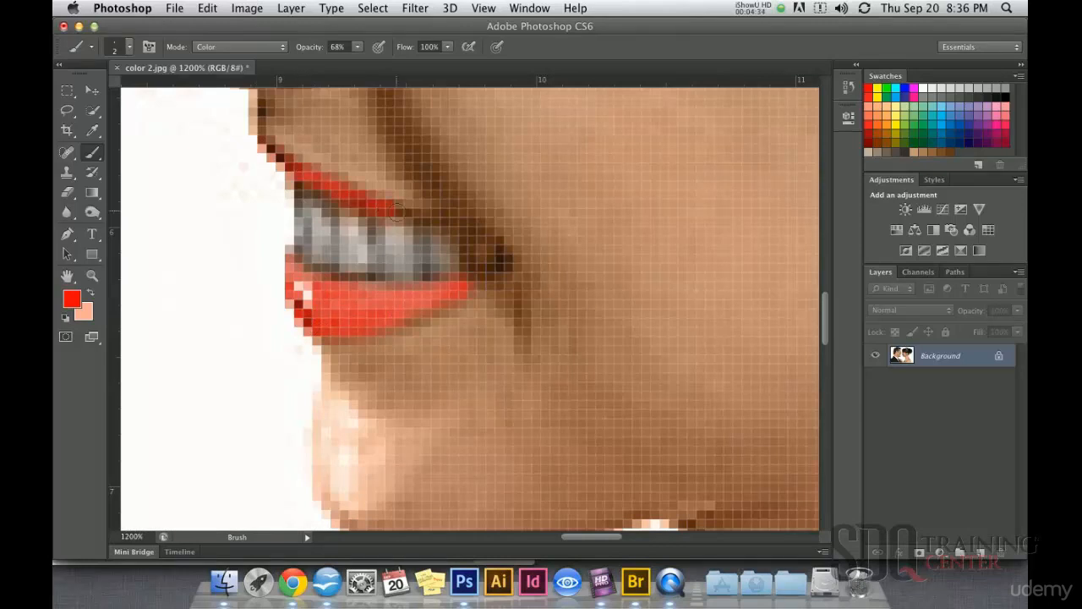
- Reduce the brush size to 1 px and extend the red along the upper lip to the corner of the woman's mouth
{"action": "key", "text": "bracketleft"}
{"action": "key", "text": "bracketleft"}
{"action": "key", "text": "bracketleft"}
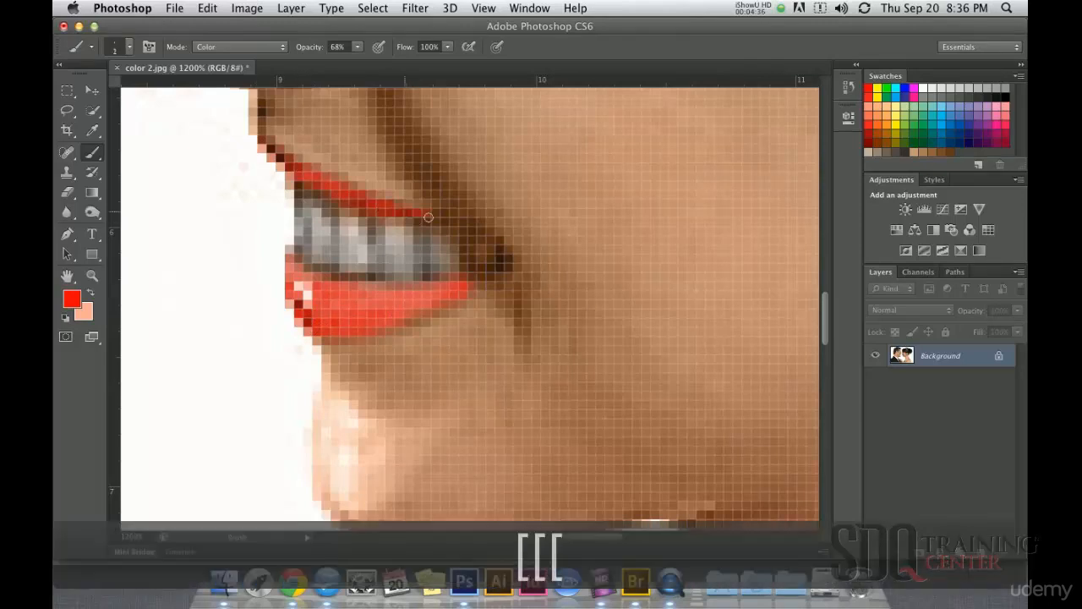
{"action": "left_click_drag", "start_coordinate": [485, 234], "coordinate": [494, 247]}
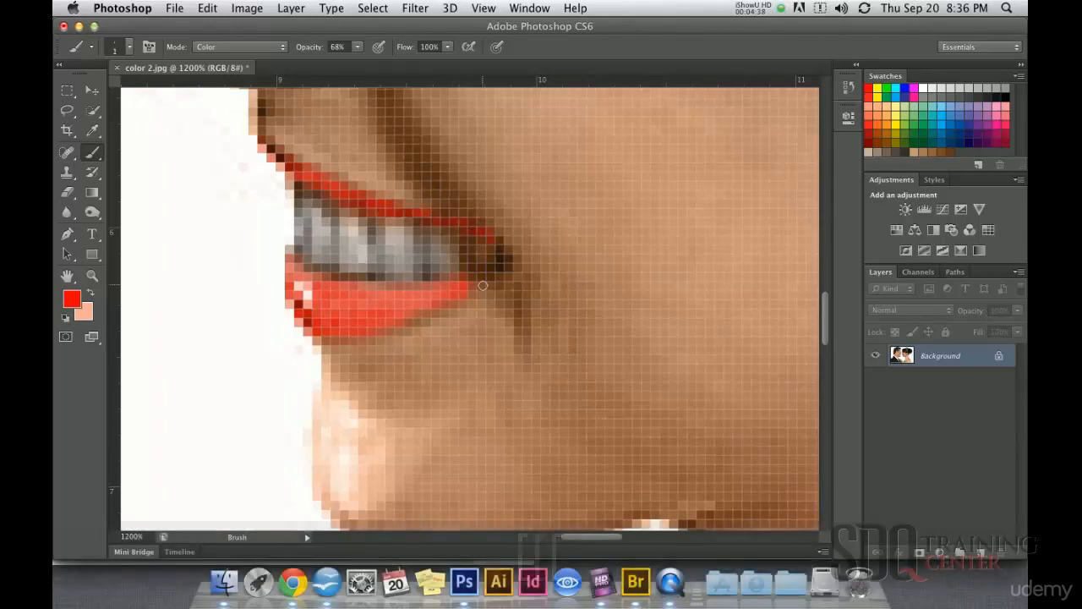
- With a 3 px brush, neutralize the dark mouth corner using default black, and touch up the lips in red at 34% opacity
{"action": "key", "text": "d"}
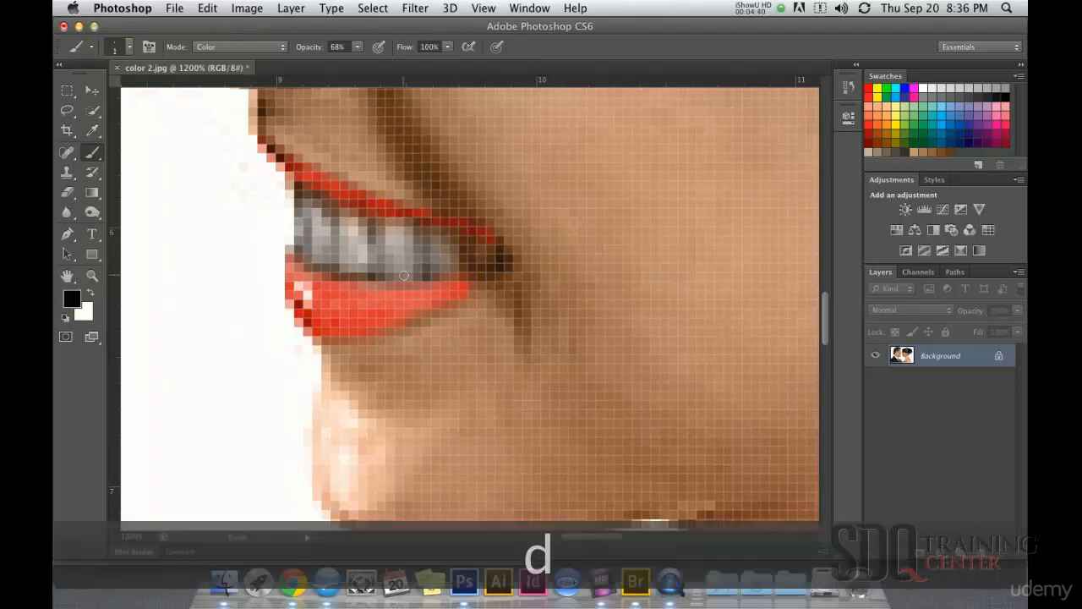
{"action": "key", "text": "bracketright"}
{"action": "key", "text": "bracketright"}
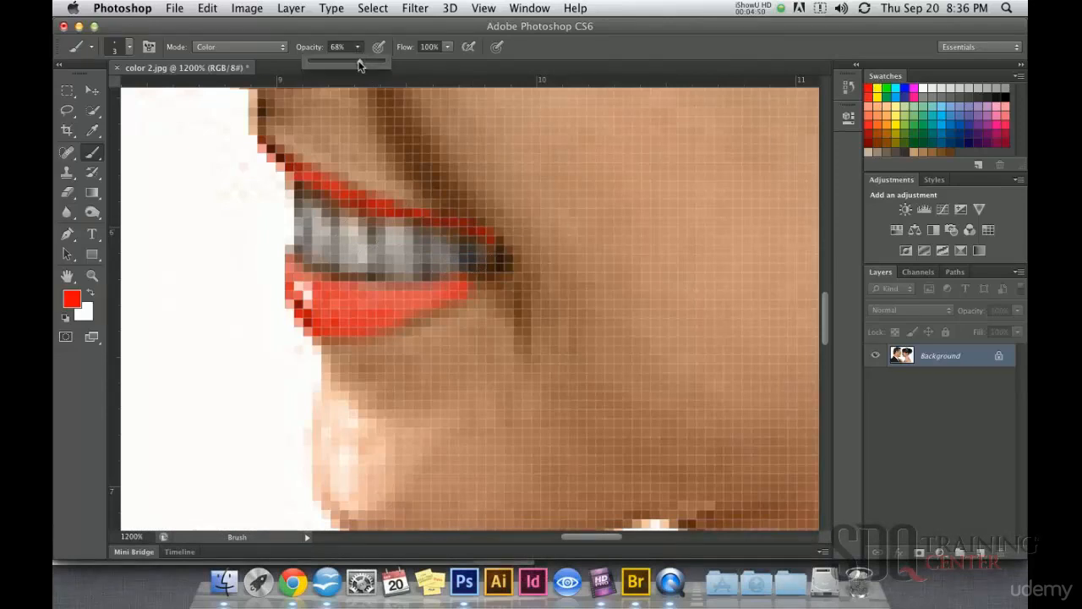
{"action": "left_click", "coordinate": [302, 190]}
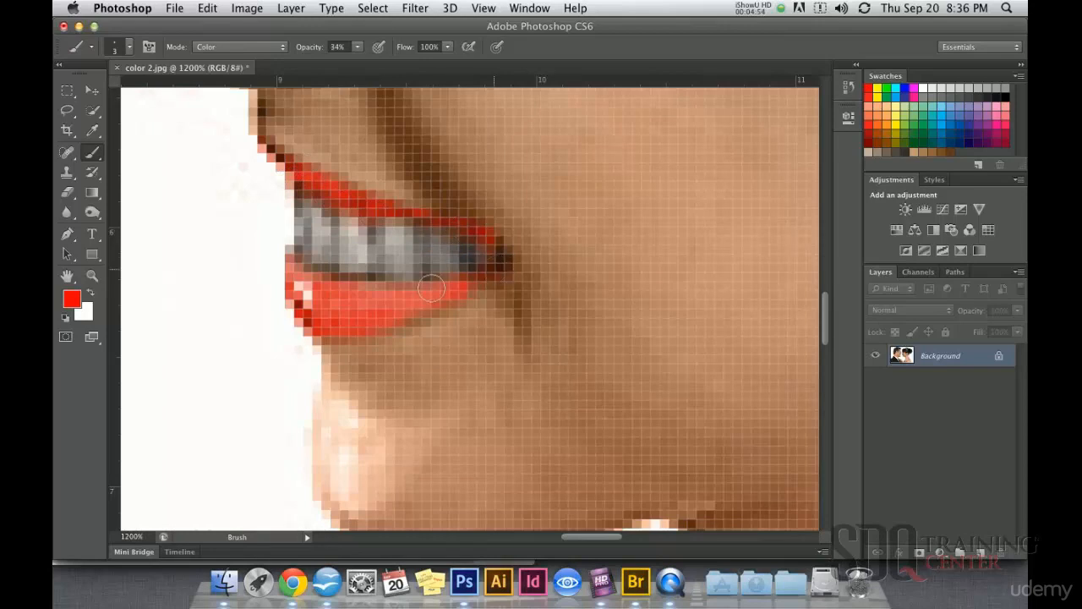
- Examine the woman's colored lips, eye and eyebrow in the context of both faces
{"action": "left_click_drag", "start_coordinate": [493, 243], "coordinate": [572, 452]}
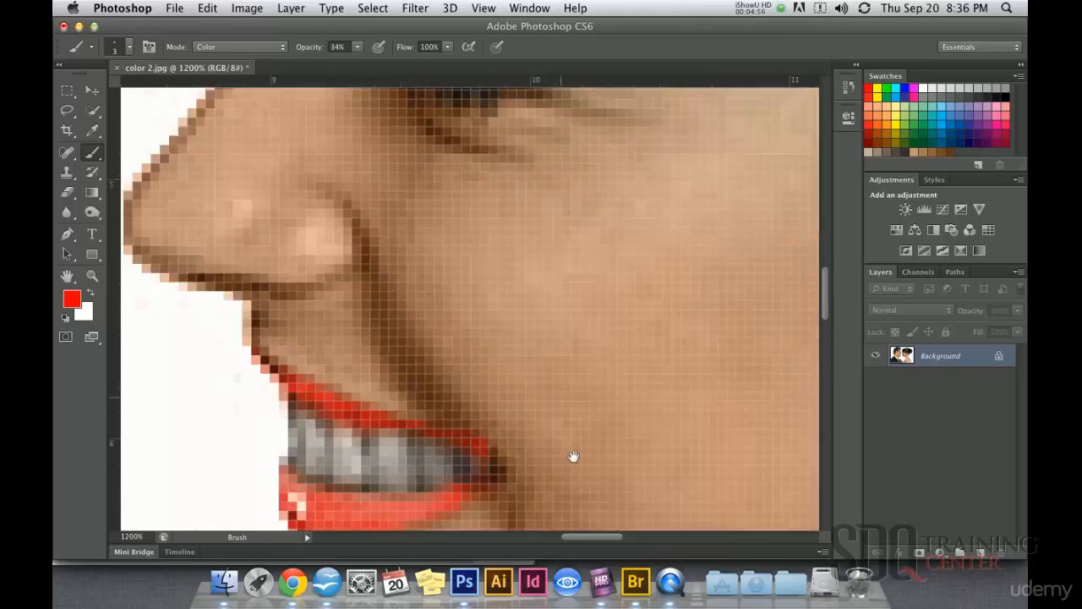
{"action": "left_click_drag", "start_coordinate": [553, 293], "coordinate": [560, 286]}
{"action": "left_click", "coordinate": [568, 302], "text": "alt"}
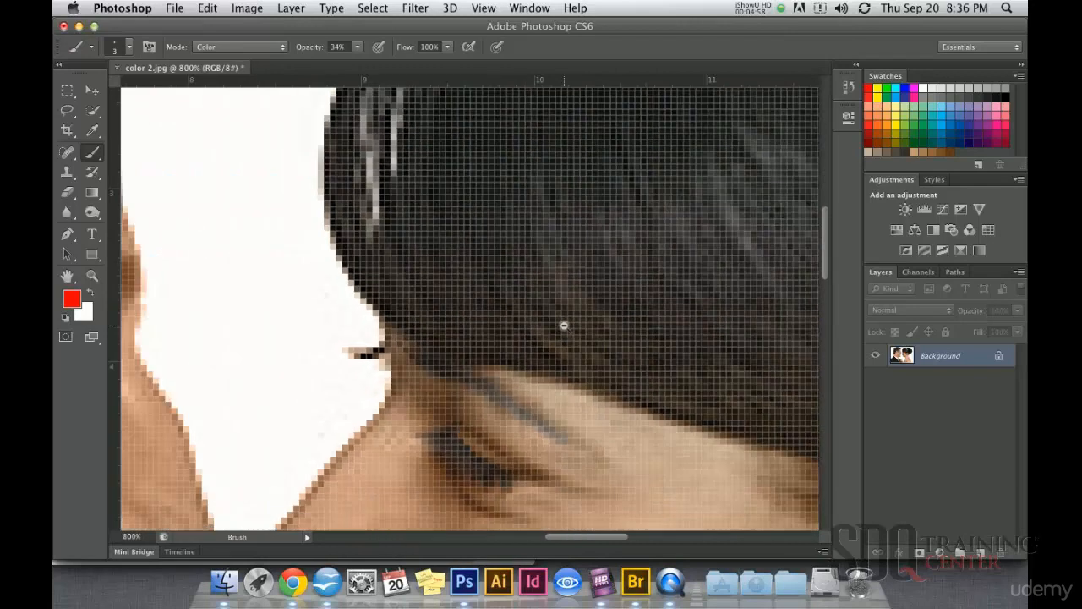
{"action": "left_click", "coordinate": [565, 321], "text": "alt"}
{"action": "left_click", "coordinate": [588, 406], "text": "alt"}
{"action": "left_click", "coordinate": [582, 423], "text": "alt"}
{"action": "left_click", "coordinate": [577, 429], "text": "alt"}
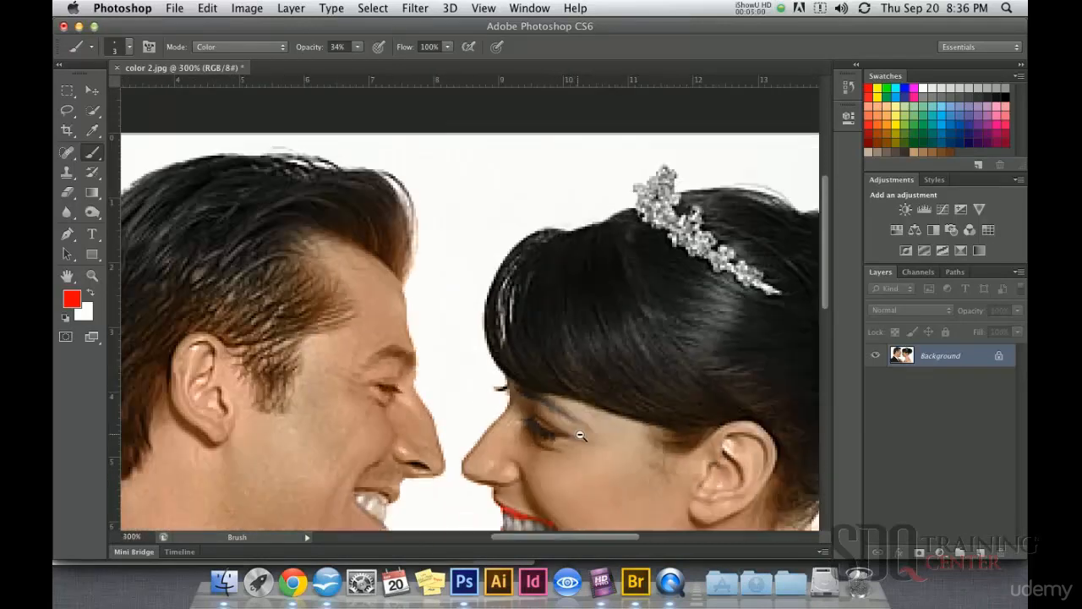
{"action": "left_click", "coordinate": [577, 428], "text": "alt"}
{"action": "scroll", "coordinate": [469, 305], "scroll_direction": "down", "scroll_amount": 2}
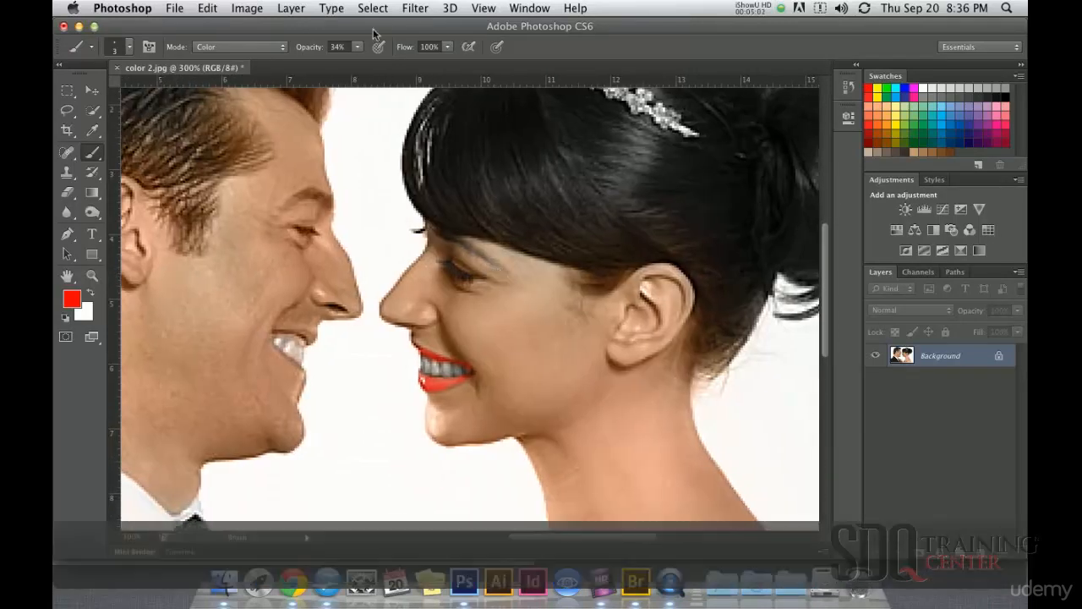
- Lower the brush opacity to 27%
{"action": "left_click_drag", "start_coordinate": [359, 54], "coordinate": [346, 65]}
{"action": "key", "text": "super+z"}
{"action": "left_click", "coordinate": [356, 50]}
{"action": "left_click_drag", "start_coordinate": [366, 65], "coordinate": [369, 66]}
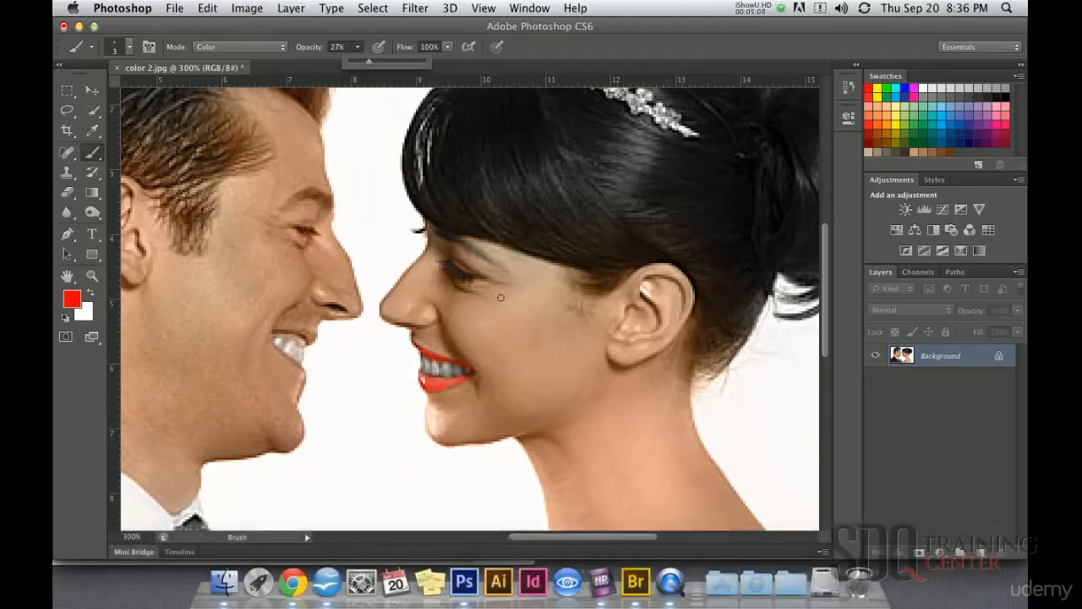
- Try a red blush stroke on the woman's cheek with a hard-edged 25 px brush
{"action": "key", "text": "bracketright"}
{"action": "key", "text": "bracketright"}
{"action": "key", "text": "bracketright"}
{"action": "key", "text": "bracketright"}
{"action": "key", "text": "bracketright"}
{"action": "key", "text": "bracketright"}
{"action": "key", "text": "bracketright"}
{"action": "key", "text": "bracketright"}
{"action": "key", "text": "bracketright"}
{"action": "key", "text": "bracketright"}
{"action": "left_click_drag", "start_coordinate": [491, 321], "coordinate": [526, 315]}
{"action": "key", "text": "super+z"}
- Switch to a soft round brush with 0% hardness and add red blush to the woman's cheek at 45 px
{"action": "right_click", "coordinate": [524, 319]}
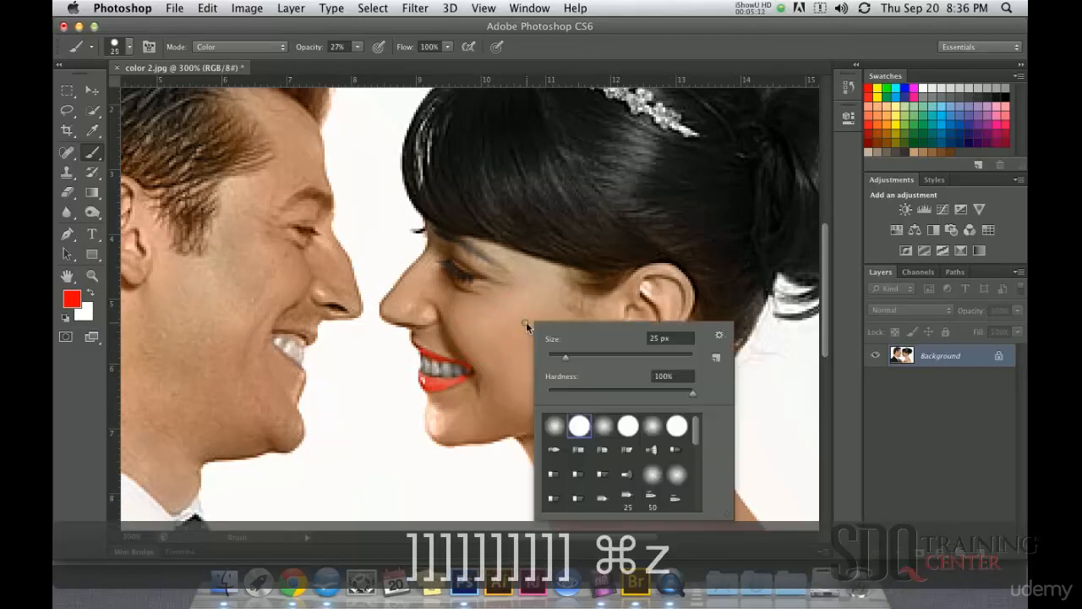
{"action": "left_click_drag", "start_coordinate": [566, 355], "coordinate": [579, 355]}
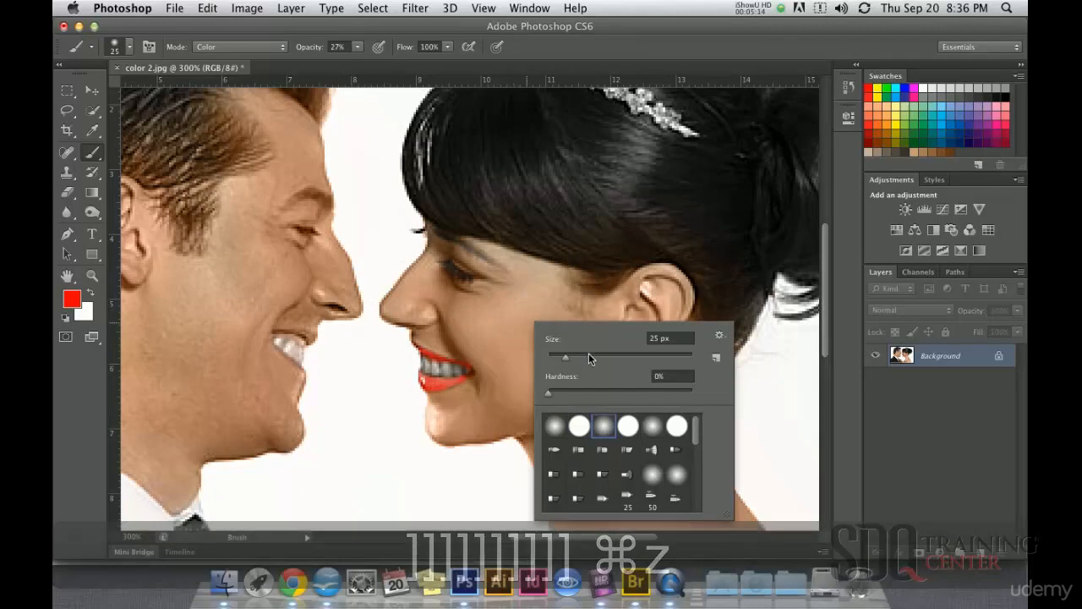
{"action": "key", "text": "Return"}
{"action": "mouse_move", "coordinate": [514, 322]}
{"action": "left_mouse_down"}
{"action": "mouse_move", "coordinate": [567, 306]}
{"action": "mouse_move", "coordinate": [586, 357]}
{"action": "left_mouse_up"}
{"action": "key", "text": "super+z"}
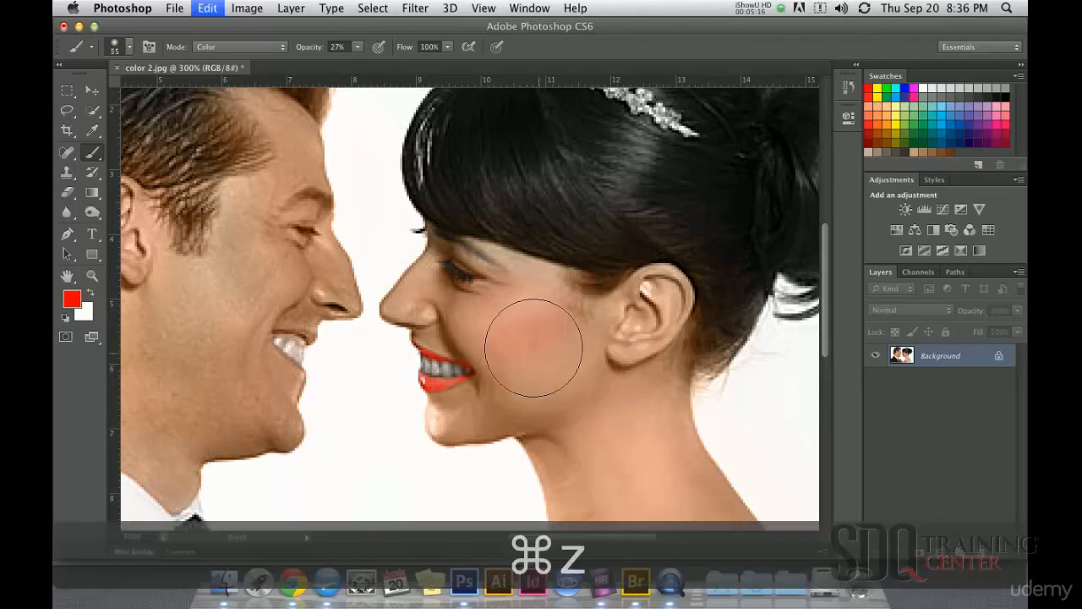
{"action": "key", "text": "bracketleft"}
{"action": "key", "text": "bracketleft"}
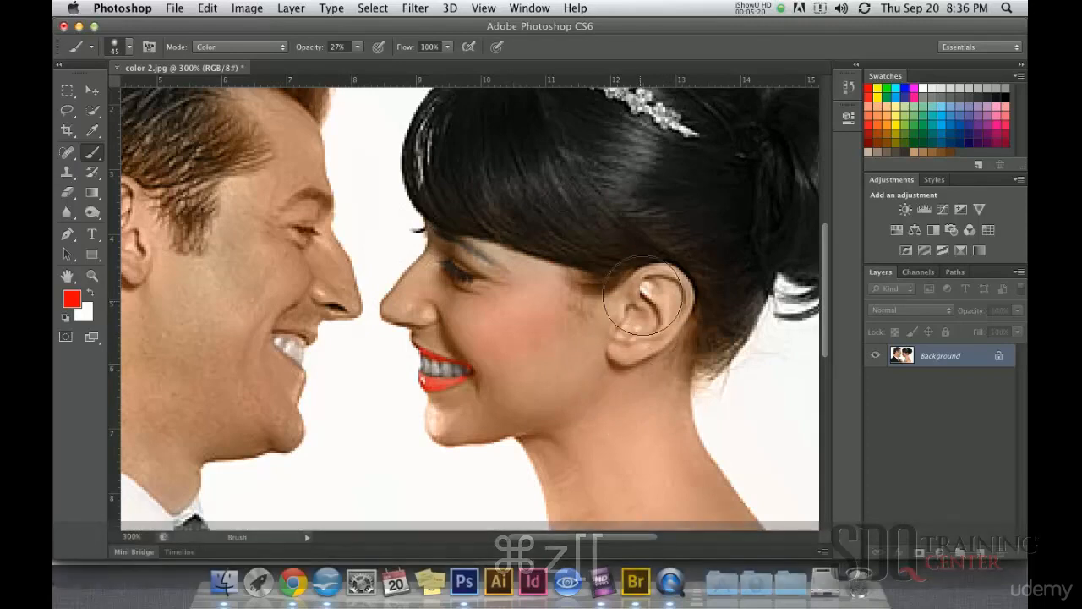
{"action": "key", "text": "super+z"}
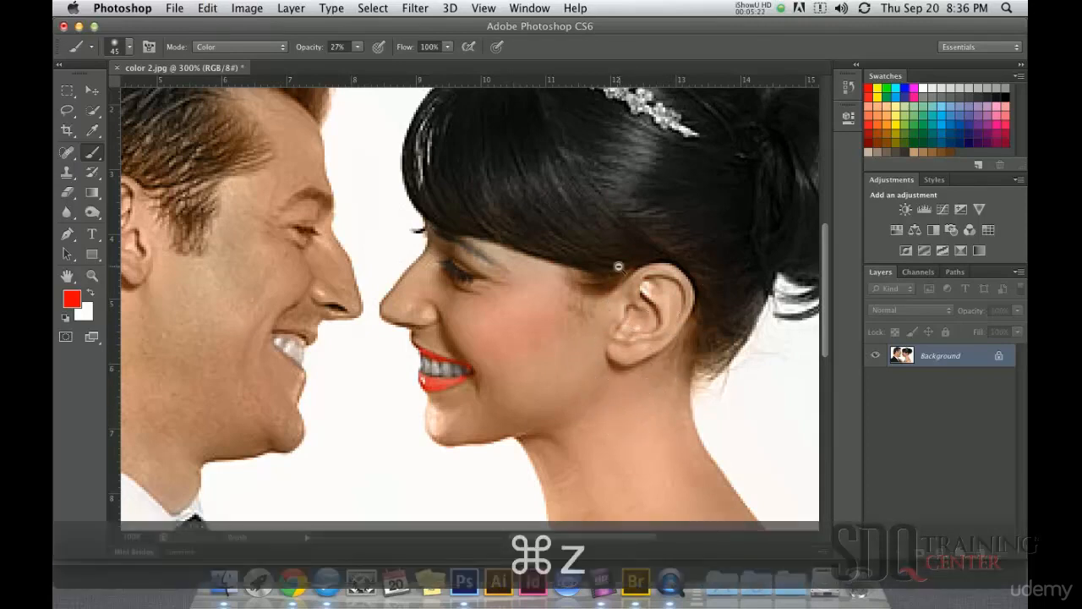
- Pick yellow as the foreground color and shift its hue to a golden orange-yellow for the brush
{"action": "left_click", "coordinate": [879, 87]}
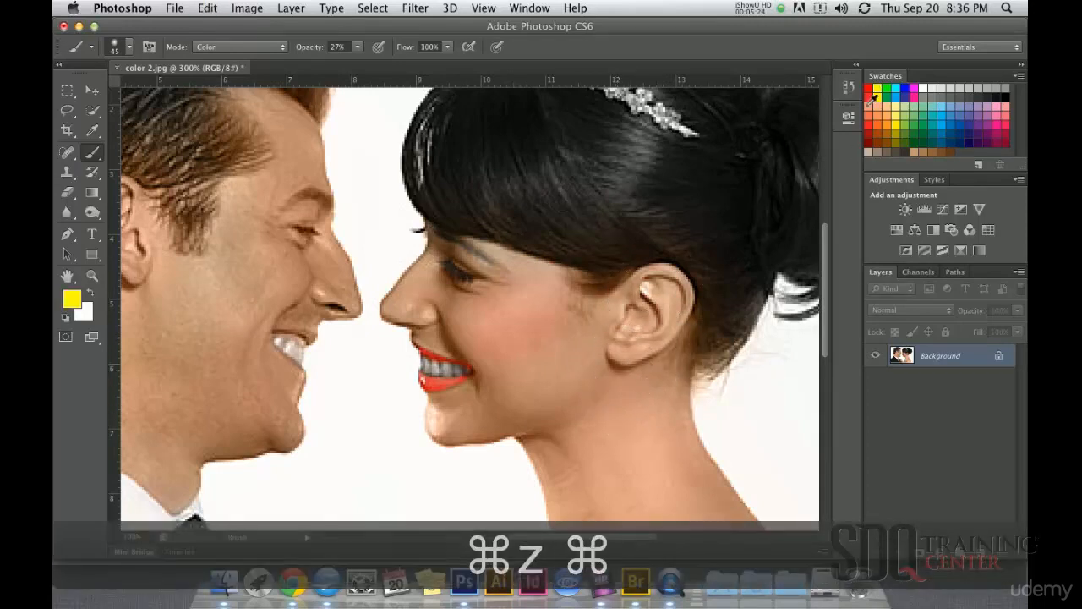
{"action": "left_click", "coordinate": [72, 298]}
{"action": "left_click_drag", "start_coordinate": [705, 412], "coordinate": [705, 411]}
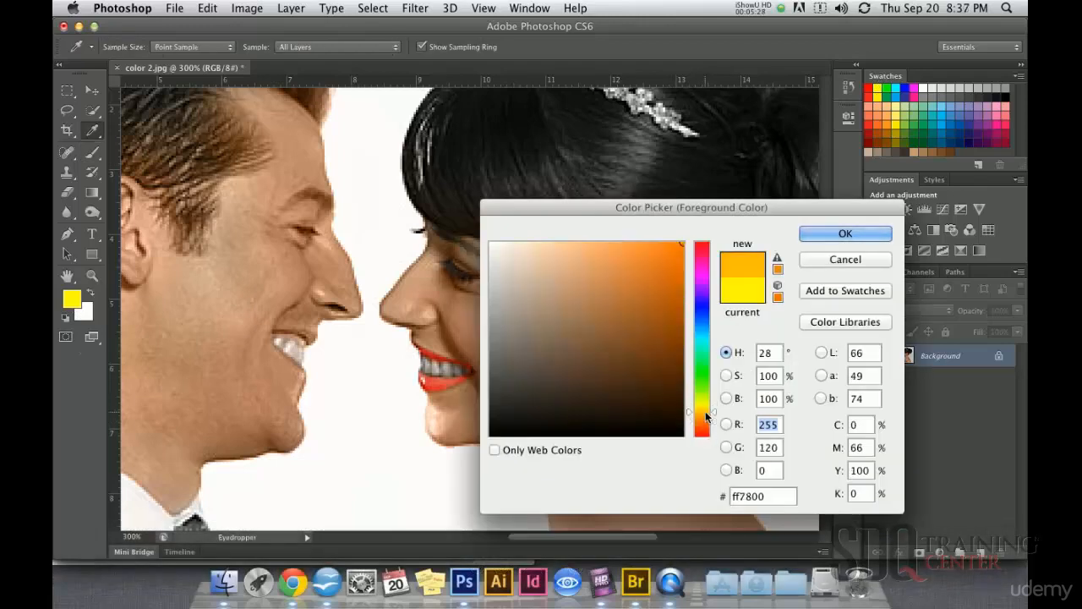
{"action": "left_click", "coordinate": [805, 241]}
{"action": "key", "text": "b"}
- Paint the woman's tiara gold with a 10 px brush at 100% opacity
{"action": "left_click_drag", "start_coordinate": [471, 203], "coordinate": [426, 311]}
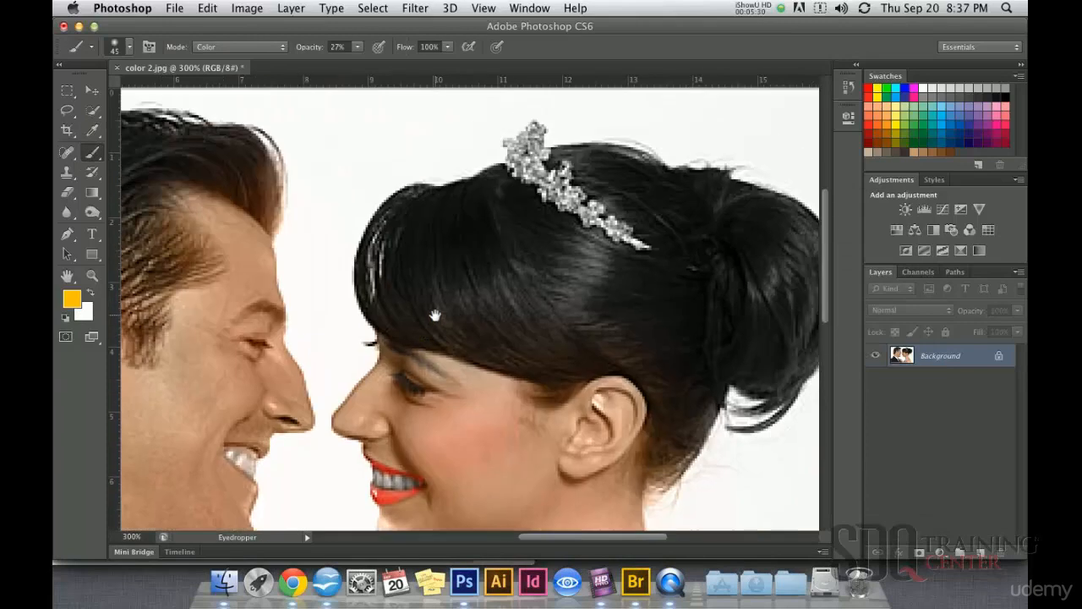
{"action": "key", "text": "bracketleft"}
{"action": "key", "text": "bracketleft"}
{"action": "key", "text": "bracketleft"}
{"action": "key", "text": "bracketleft"}
{"action": "key", "text": "bracketleft"}
{"action": "key", "text": "bracketleft"}
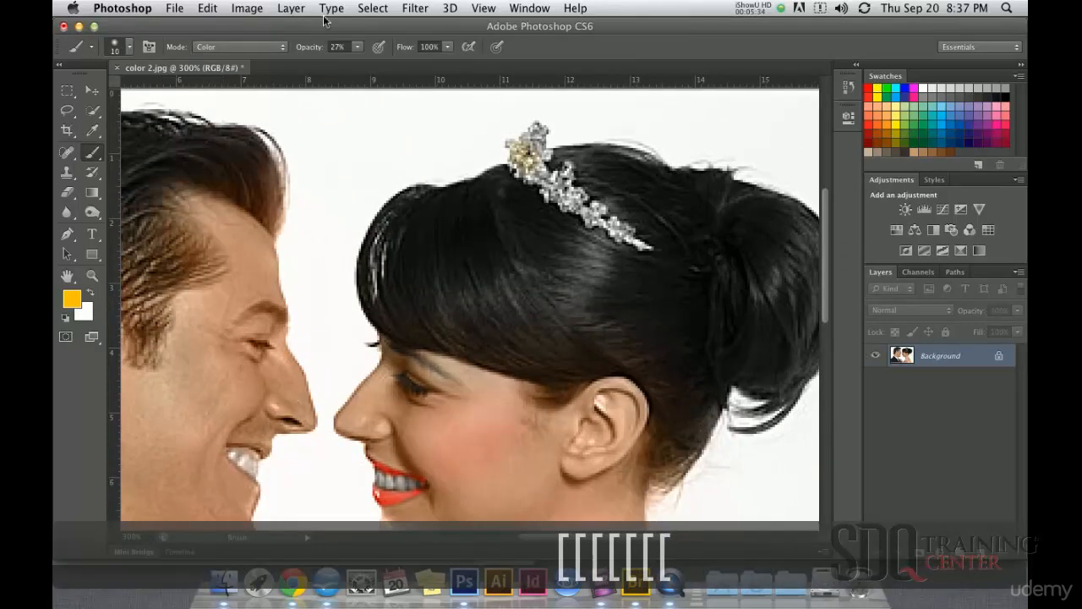
{"action": "left_click_drag", "start_coordinate": [357, 46], "coordinate": [406, 66]}
{"action": "left_click", "coordinate": [530, 145]}
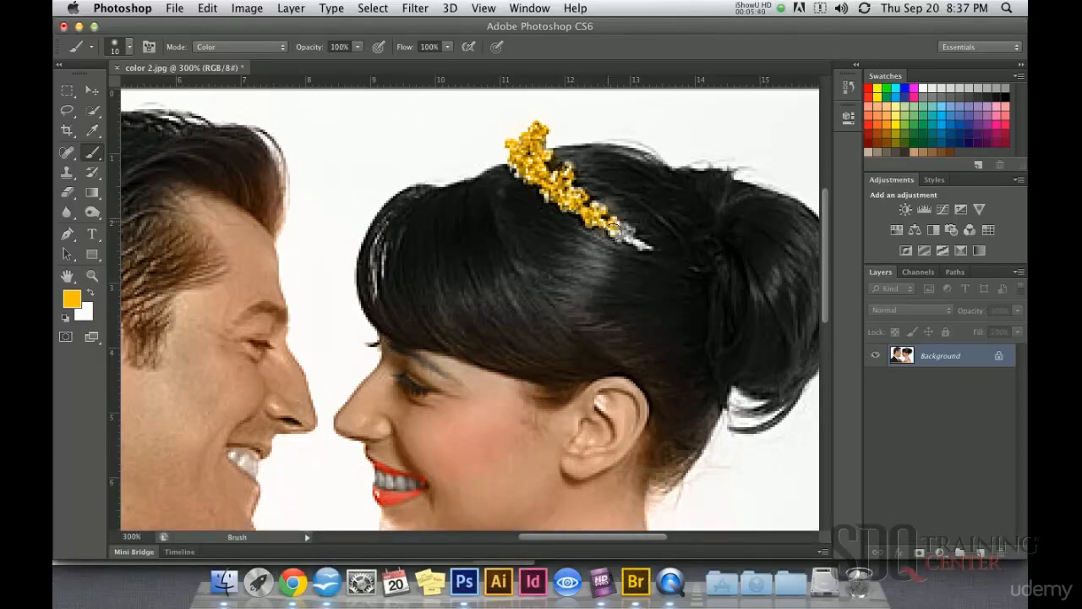
- Pick a dark brown swatch and tint the woman's hair with a 45 px brush at 29% opacity
{"action": "key", "text": "super+minus"}
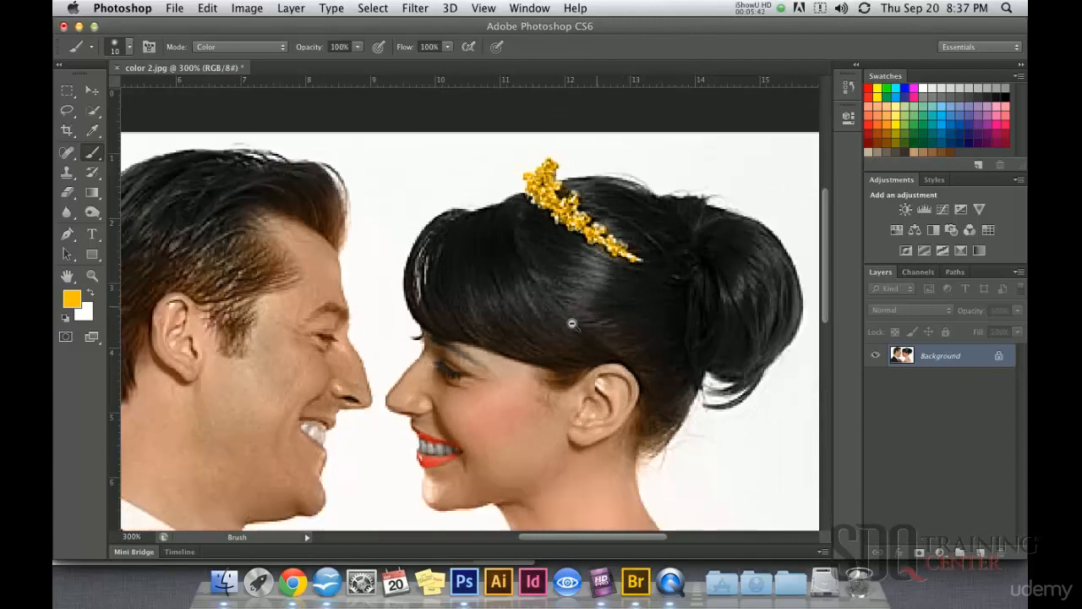
{"action": "key", "text": "super+minus"}
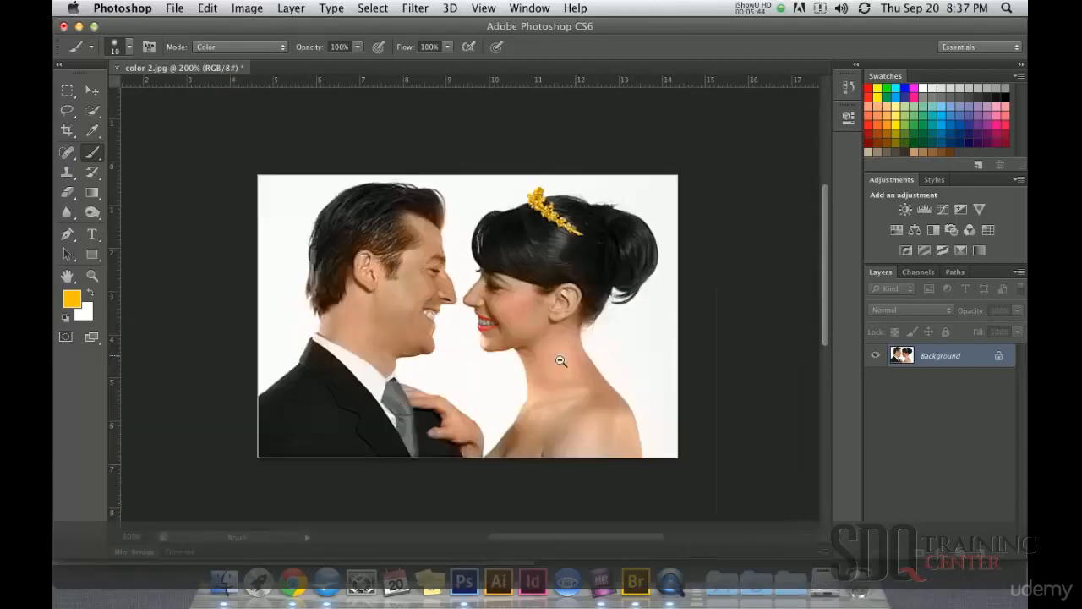
{"action": "left_click", "coordinate": [888, 142]}
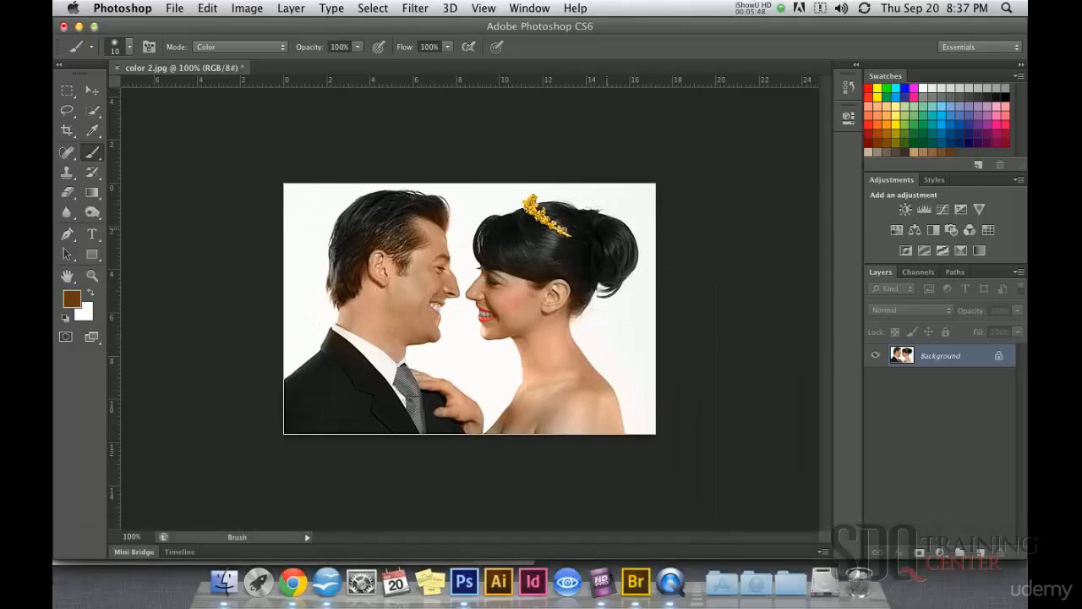
{"action": "scroll", "coordinate": [578, 245], "scroll_direction": "up", "scroll_amount": 1}
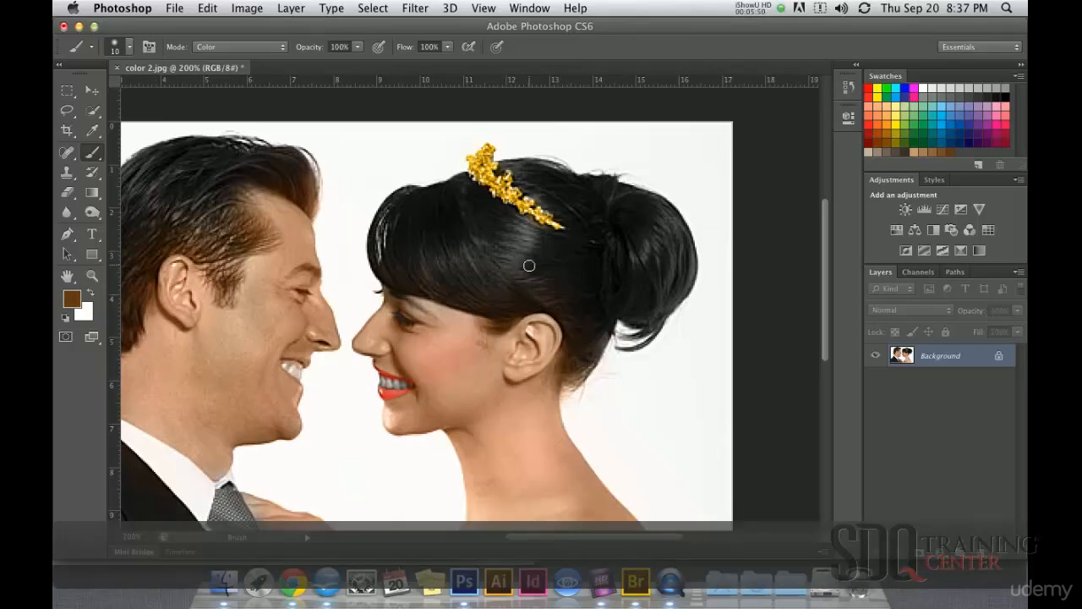
{"action": "key", "text": "bracketright"}
{"action": "key", "text": "bracketright"}
{"action": "key", "text": "bracketright"}
{"action": "key", "text": "bracketright"}
{"action": "key", "text": "bracketright"}
{"action": "key", "text": "bracketright"}
{"action": "key", "text": "bracketright"}
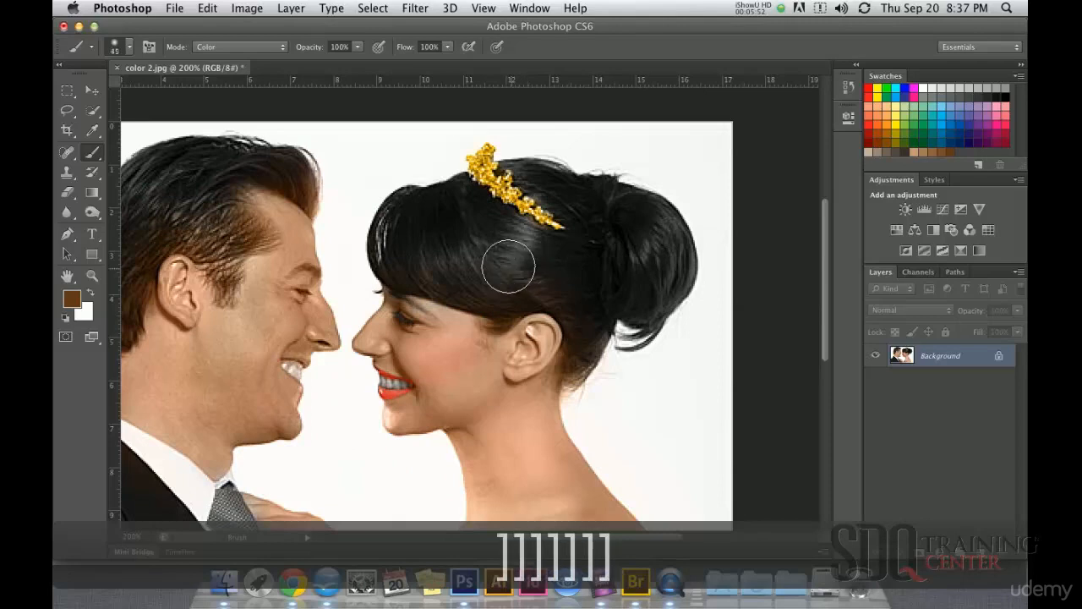
{"action": "left_click", "coordinate": [359, 47]}
{"action": "left_click_drag", "start_coordinate": [313, 67], "coordinate": [303, 66]}
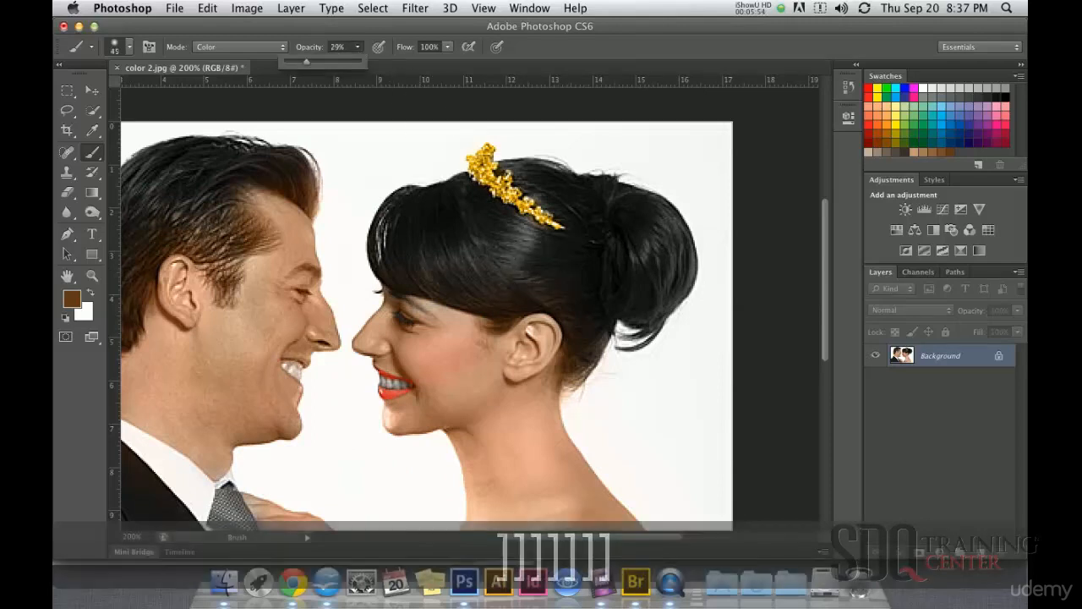
{"action": "mouse_move", "coordinate": [474, 246]}
{"action": "left_mouse_down"}
{"action": "mouse_move", "coordinate": [432, 206]}
{"action": "mouse_move", "coordinate": [562, 282]}
{"action": "mouse_move", "coordinate": [441, 191]}
{"action": "mouse_move", "coordinate": [603, 280]}
{"action": "mouse_move", "coordinate": [622, 209]}
{"action": "mouse_move", "coordinate": [525, 152]}
{"action": "mouse_move", "coordinate": [554, 180]}
{"action": "mouse_move", "coordinate": [549, 173]}
{"action": "mouse_move", "coordinate": [668, 217]}
{"action": "mouse_move", "coordinate": [678, 286]}
{"action": "mouse_move", "coordinate": [660, 245]}
{"action": "mouse_move", "coordinate": [599, 340]}
{"action": "mouse_move", "coordinate": [596, 384]}
{"action": "mouse_move", "coordinate": [597, 316]}
{"action": "mouse_move", "coordinate": [558, 285]}
{"action": "mouse_move", "coordinate": [487, 285]}
{"action": "mouse_move", "coordinate": [410, 247]}
{"action": "mouse_move", "coordinate": [389, 189]}
{"action": "mouse_move", "coordinate": [379, 234]}
{"action": "left_mouse_up"}
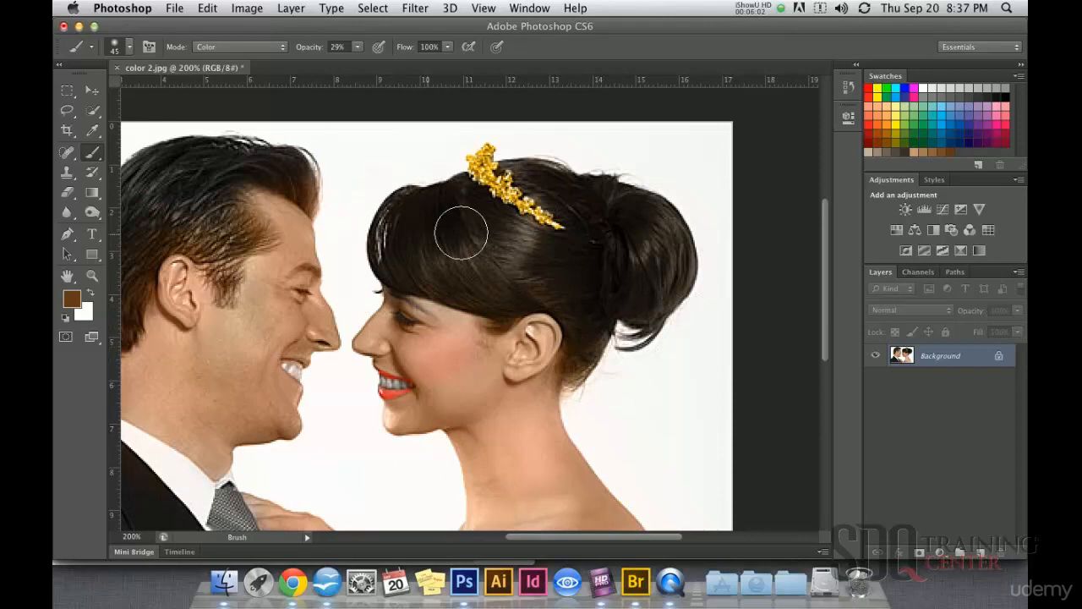
- Pick blue and tint the outer edge of the woman's bun and the man's hair, enlarging the brush to 60 px
{"action": "left_click", "coordinate": [951, 125]}
{"action": "left_click_drag", "start_coordinate": [652, 174], "coordinate": [689, 312]}
{"action": "key", "text": "super+z"}
{"action": "key", "text": "super+minus"}
{"action": "key", "text": "bracketright"}
{"action": "key", "text": "bracketright"}
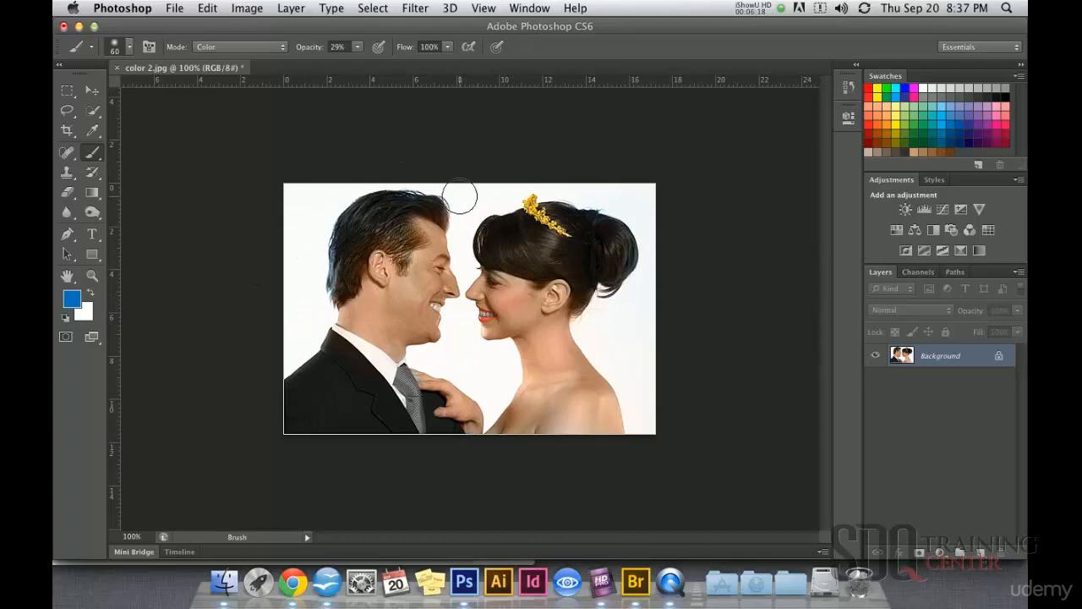
- Brush white over the man's hair to neutralize the blue, pick a dark brown foreground color and tint his hair with it
{"action": "key", "text": "x"}
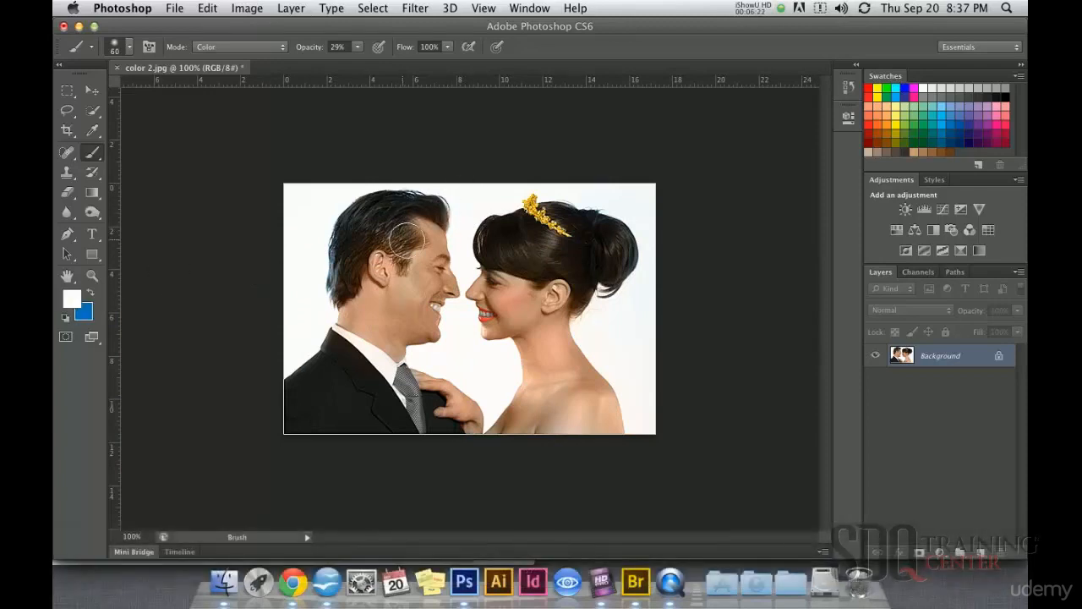
{"action": "mouse_move", "coordinate": [388, 240]}
{"action": "left_mouse_down"}
{"action": "mouse_move", "coordinate": [362, 241]}
{"action": "mouse_move", "coordinate": [335, 262]}
{"action": "mouse_move", "coordinate": [346, 259]}
{"action": "mouse_move", "coordinate": [333, 285]}
{"action": "mouse_move", "coordinate": [334, 267]}
{"action": "mouse_move", "coordinate": [340, 286]}
{"action": "mouse_move", "coordinate": [340, 266]}
{"action": "mouse_move", "coordinate": [345, 278]}
{"action": "mouse_move", "coordinate": [348, 231]}
{"action": "mouse_move", "coordinate": [380, 229]}
{"action": "mouse_move", "coordinate": [341, 245]}
{"action": "mouse_move", "coordinate": [358, 233]}
{"action": "mouse_move", "coordinate": [333, 267]}
{"action": "mouse_move", "coordinate": [370, 202]}
{"action": "left_mouse_up"}
{"action": "left_click", "coordinate": [73, 300]}
{"action": "left_click", "coordinate": [599, 397]}
{"action": "left_click", "coordinate": [845, 233]}
{"action": "mouse_move", "coordinate": [440, 198]}
{"action": "left_mouse_down"}
{"action": "mouse_move", "coordinate": [406, 201]}
{"action": "mouse_move", "coordinate": [431, 212]}
{"action": "left_mouse_up"}
{"action": "mouse_move", "coordinate": [359, 232]}
{"action": "left_mouse_down"}
{"action": "mouse_move", "coordinate": [306, 301]}
{"action": "mouse_move", "coordinate": [376, 246]}
{"action": "left_mouse_up"}
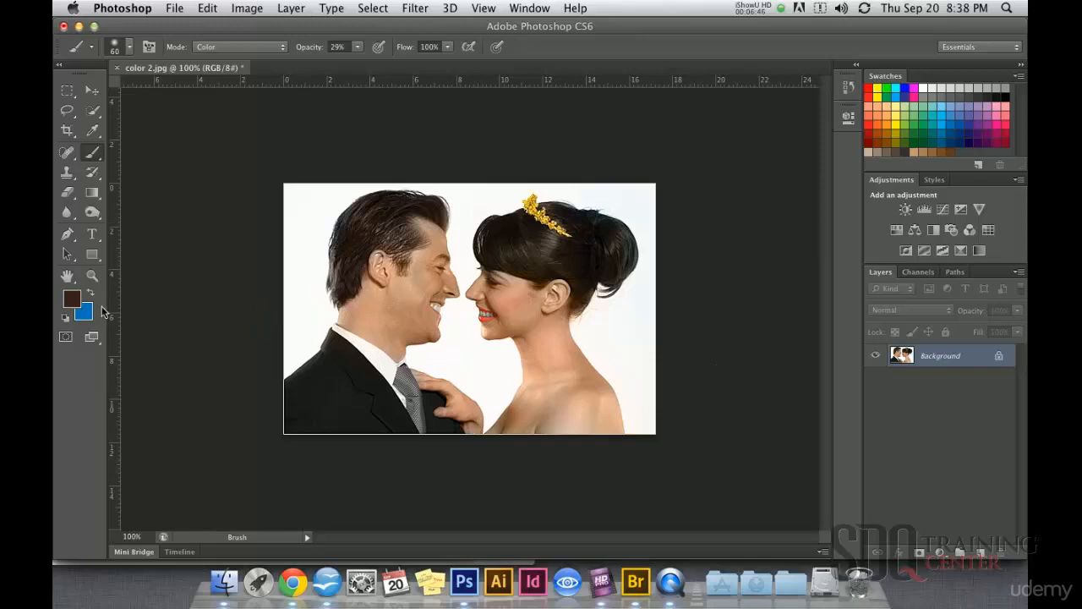
- Restore the default black foreground and neutralize the man's suit jacket at 100% brush opacity
{"action": "key", "text": "d"}
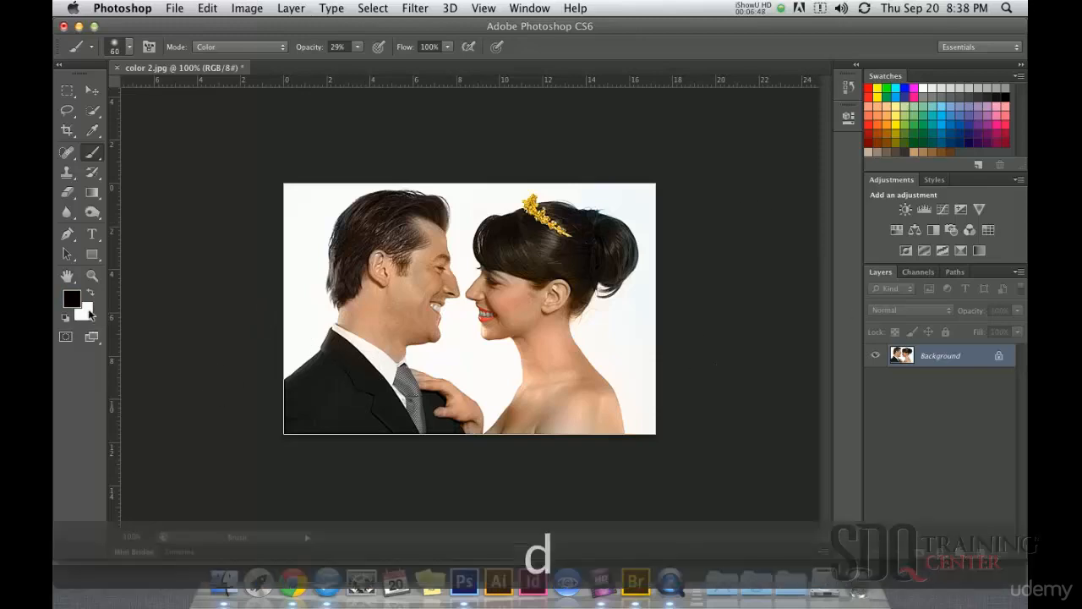
{"action": "left_click", "coordinate": [357, 49]}
{"action": "left_click_drag", "start_coordinate": [408, 70], "coordinate": [417, 63]}
{"action": "left_click", "coordinate": [367, 381]}
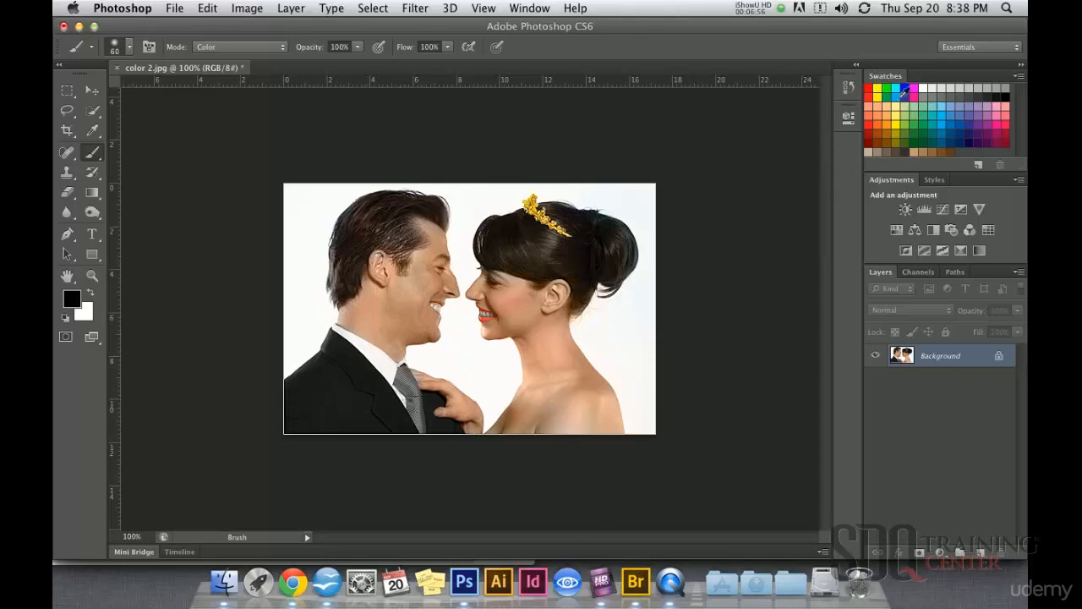
- Pick blue for the man's tie, reduce the brush to 15 px and set its mode to Multiply
{"action": "left_click", "coordinate": [955, 127]}
{"action": "key", "text": "super+equal"}
{"action": "key", "text": "super+equal"}
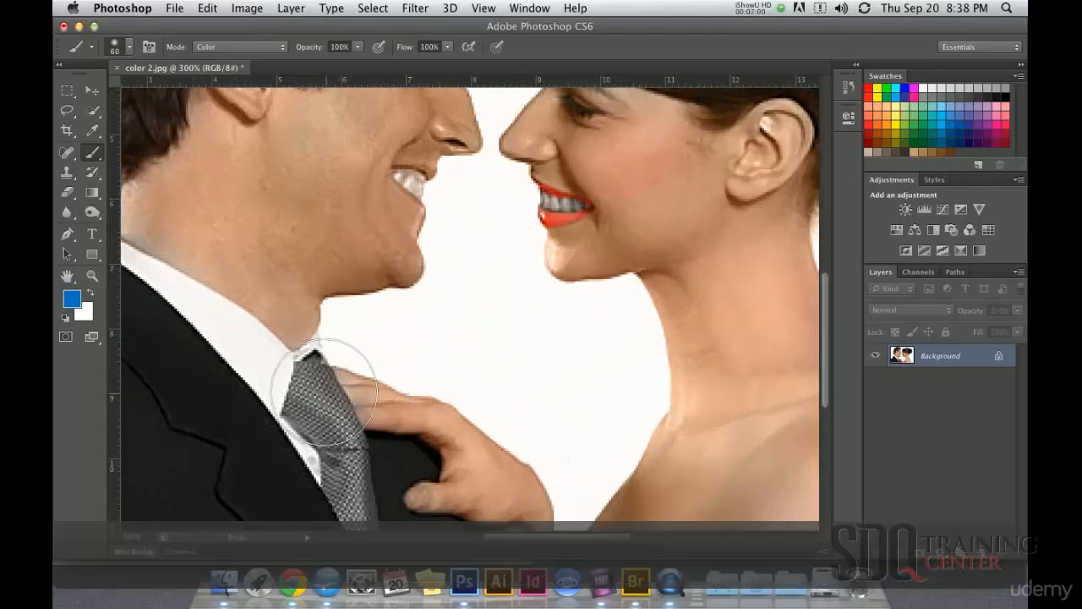
{"action": "key", "text": "bracketleft"}
{"action": "key", "text": "bracketleft"}
{"action": "key", "text": "bracketleft"}
{"action": "key", "text": "bracketleft"}
{"action": "key", "text": "bracketleft"}
{"action": "key", "text": "bracketleft"}
{"action": "key", "text": "bracketleft"}
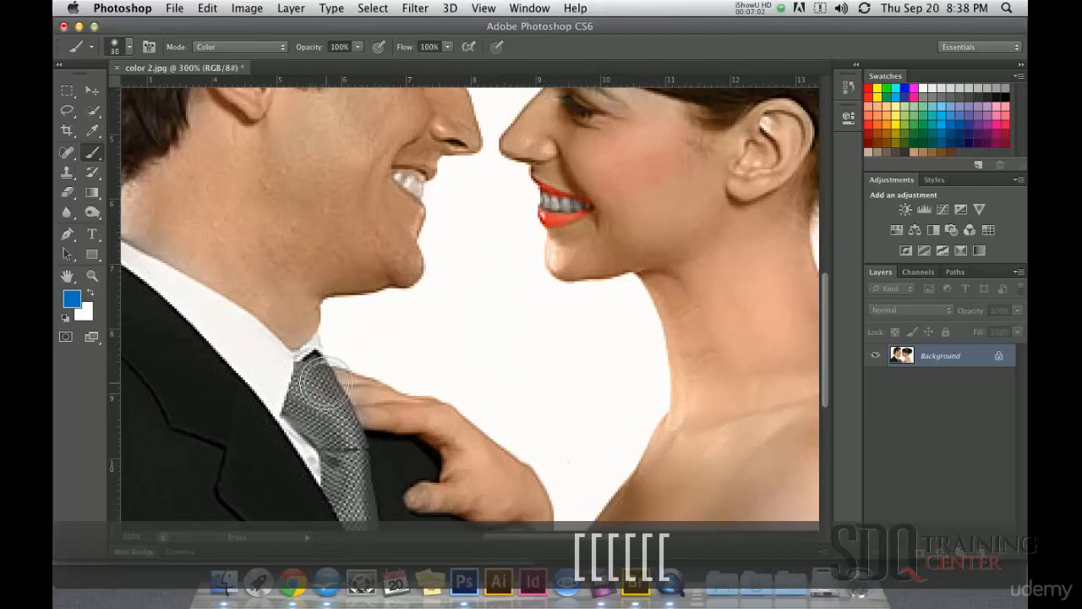
{"action": "left_click", "coordinate": [250, 46]}
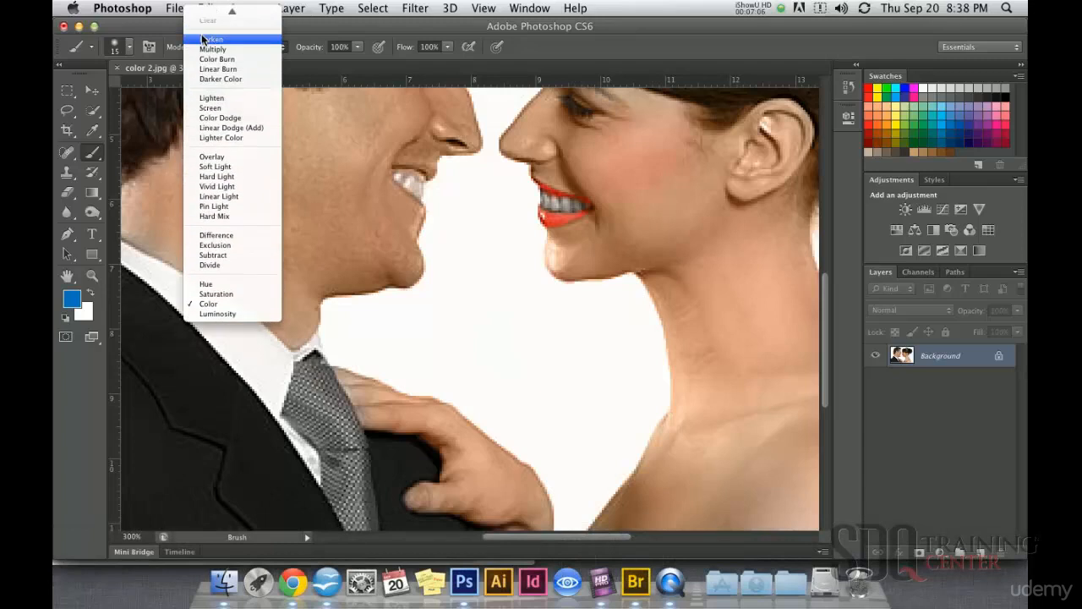
{"action": "left_click", "coordinate": [218, 49]}
- Outline the edges of the man's tie in blue with a 10 px brush, using straight connected strokes
{"action": "scroll", "coordinate": [360, 444], "scroll_direction": "up", "scroll_amount": 1}
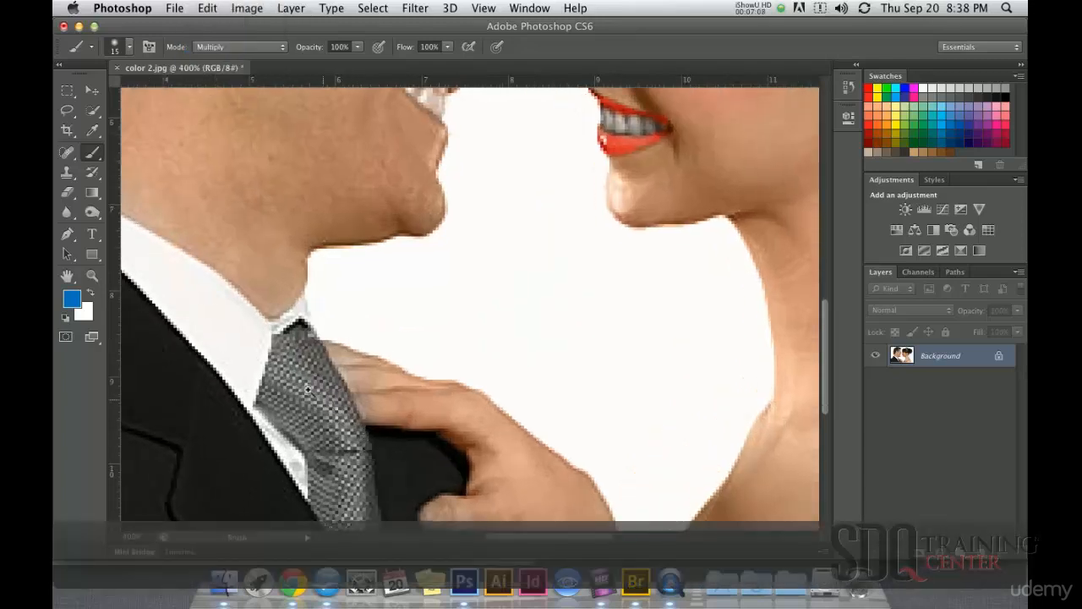
{"action": "key", "text": "bracketleft"}
{"action": "left_click", "coordinate": [267, 403]}
{"action": "left_click", "coordinate": [313, 449], "text": "shift"}
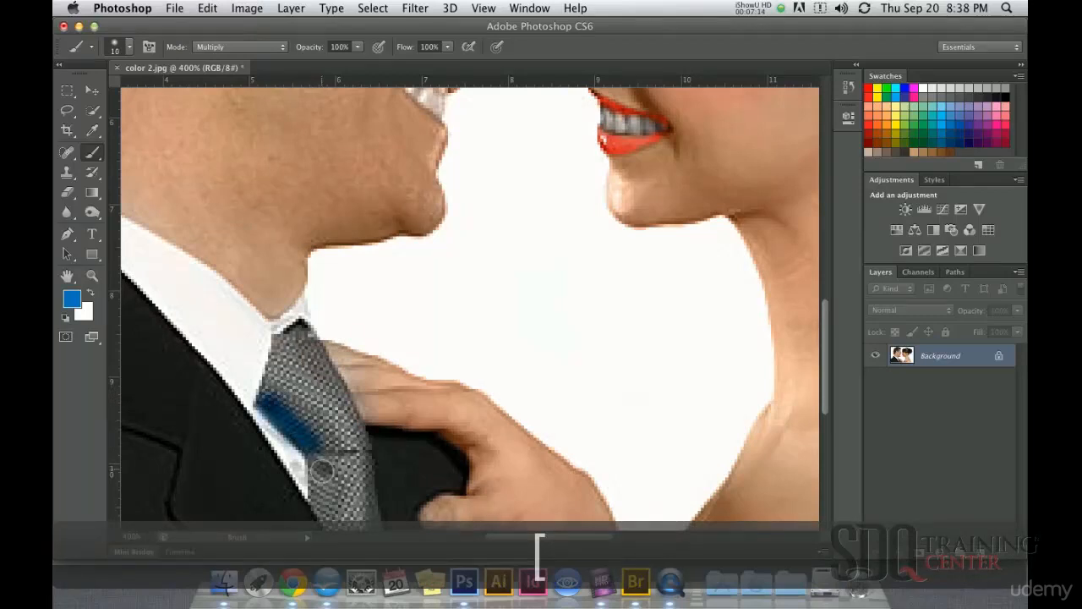
{"action": "mouse_move", "coordinate": [320, 508]}
{"action": "left_mouse_down"}
{"action": "mouse_move", "coordinate": [365, 529]}
{"action": "mouse_move", "coordinate": [372, 518]}
{"action": "left_mouse_up"}
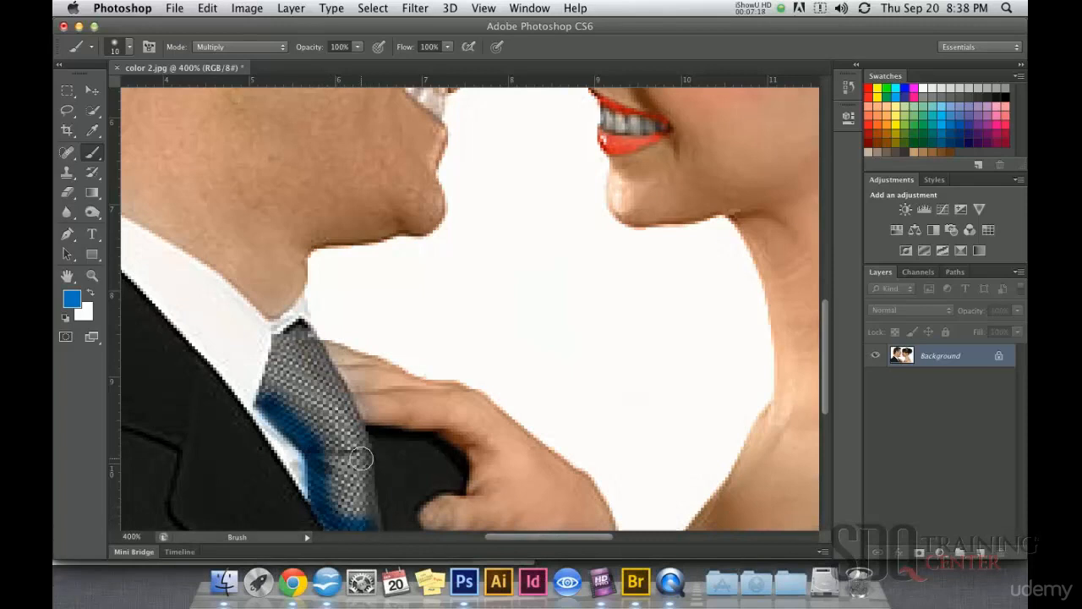
{"action": "left_click", "coordinate": [359, 448], "text": "shift"}
{"action": "left_click", "coordinate": [339, 395], "text": "shift"}
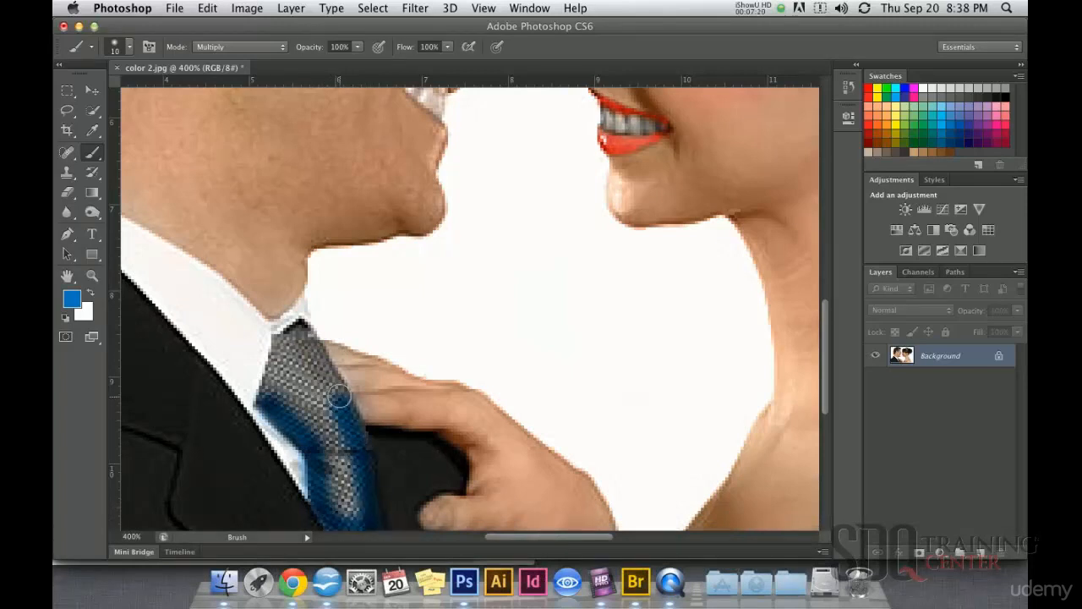
{"action": "left_click", "coordinate": [312, 350], "text": "shift"}
{"action": "left_click", "coordinate": [295, 335], "text": "shift"}
{"action": "left_click_drag", "start_coordinate": [285, 340], "coordinate": [280, 342]}
{"action": "left_click", "coordinate": [274, 389], "text": "shift"}
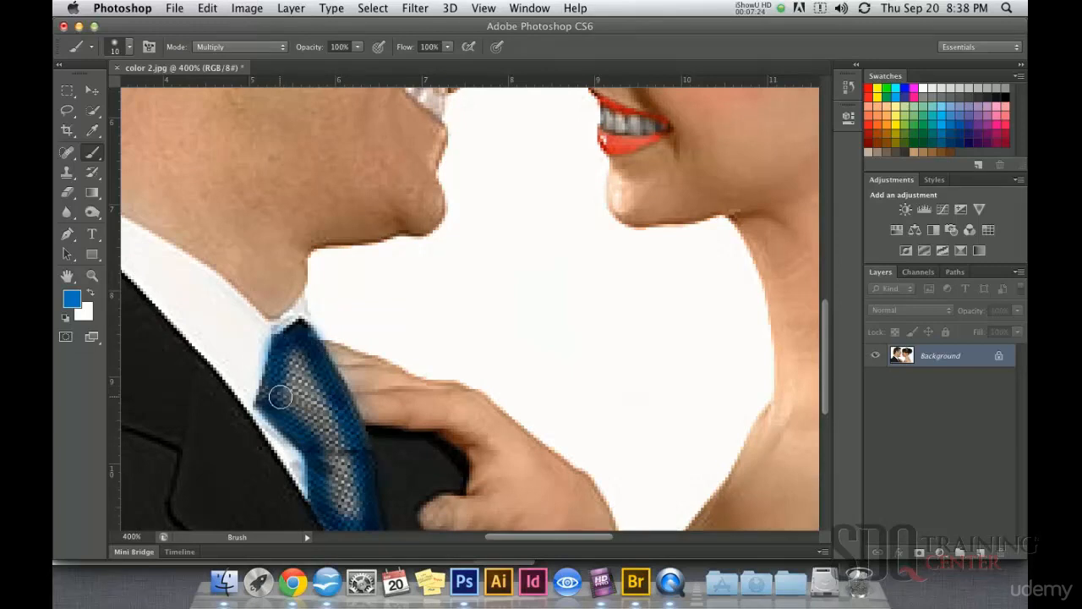
- Fill the gray interior of the tie with blue, redoing the uneven stroke, and check the whole photo
{"action": "left_click_drag", "start_coordinate": [281, 389], "coordinate": [308, 360]}
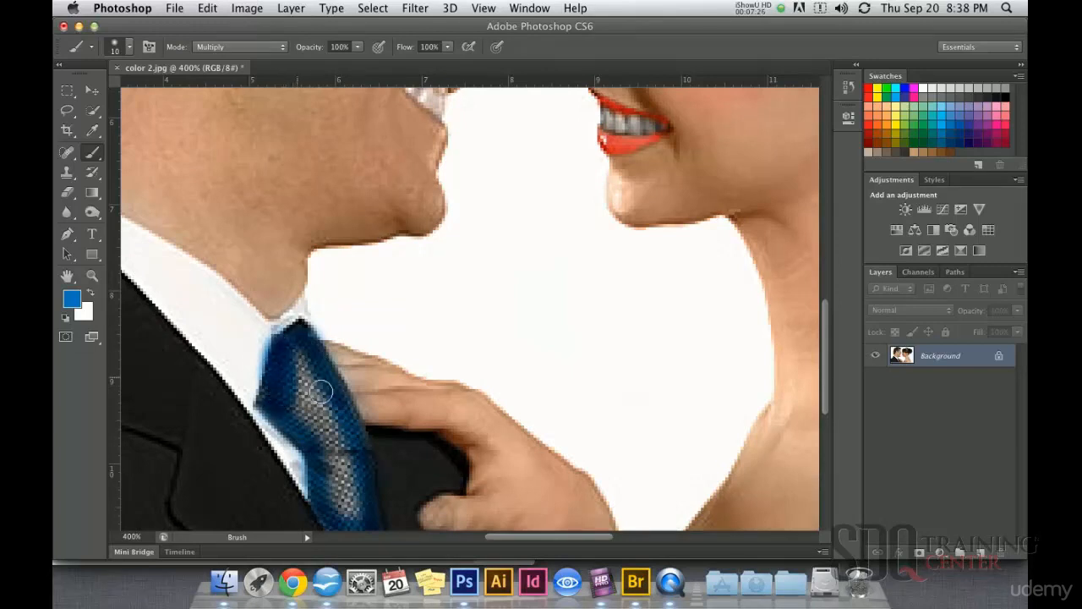
{"action": "left_click_drag", "start_coordinate": [316, 424], "coordinate": [309, 401]}
{"action": "key", "text": "super+z"}
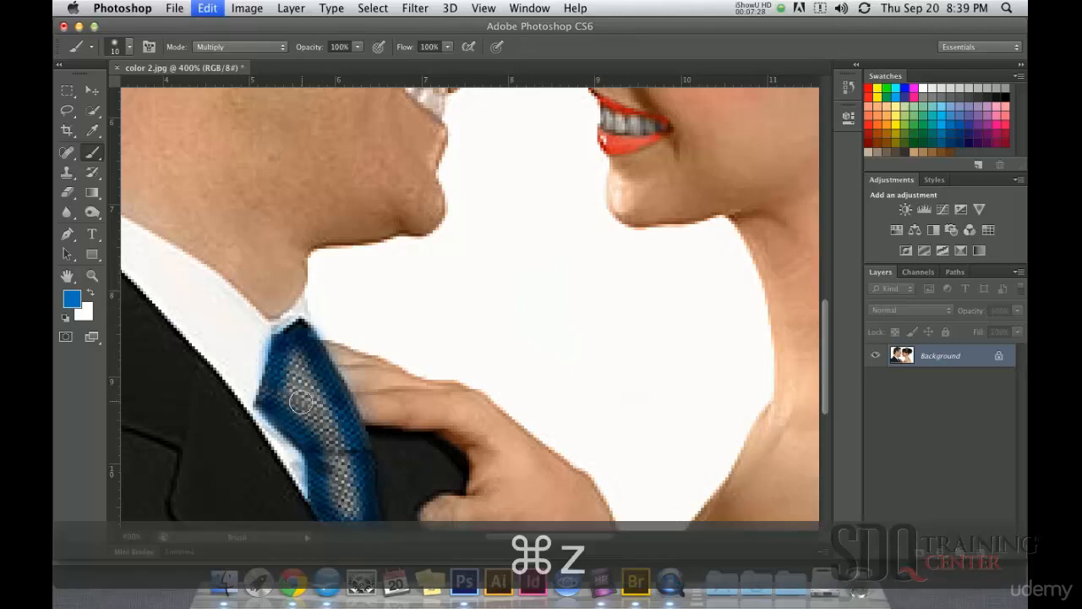
{"action": "left_click_drag", "start_coordinate": [294, 405], "coordinate": [332, 450]}
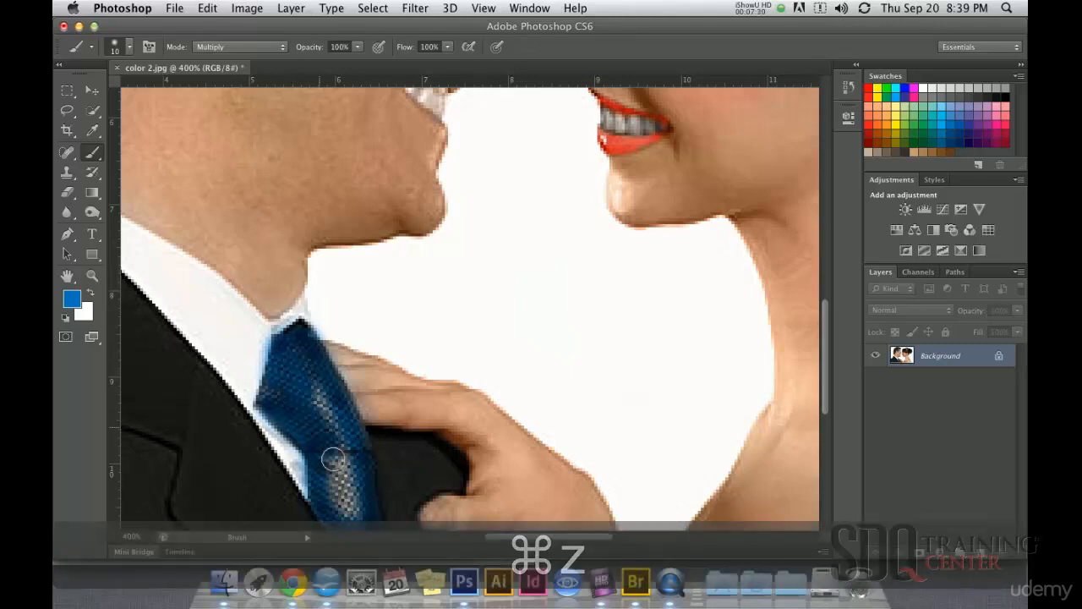
{"action": "mouse_move", "coordinate": [341, 495]}
{"action": "left_mouse_down"}
{"action": "mouse_move", "coordinate": [356, 473]}
{"action": "mouse_move", "coordinate": [309, 381]}
{"action": "mouse_move", "coordinate": [336, 469]}
{"action": "mouse_move", "coordinate": [324, 428]}
{"action": "left_mouse_up"}
{"action": "key", "text": "alt+super+0"}
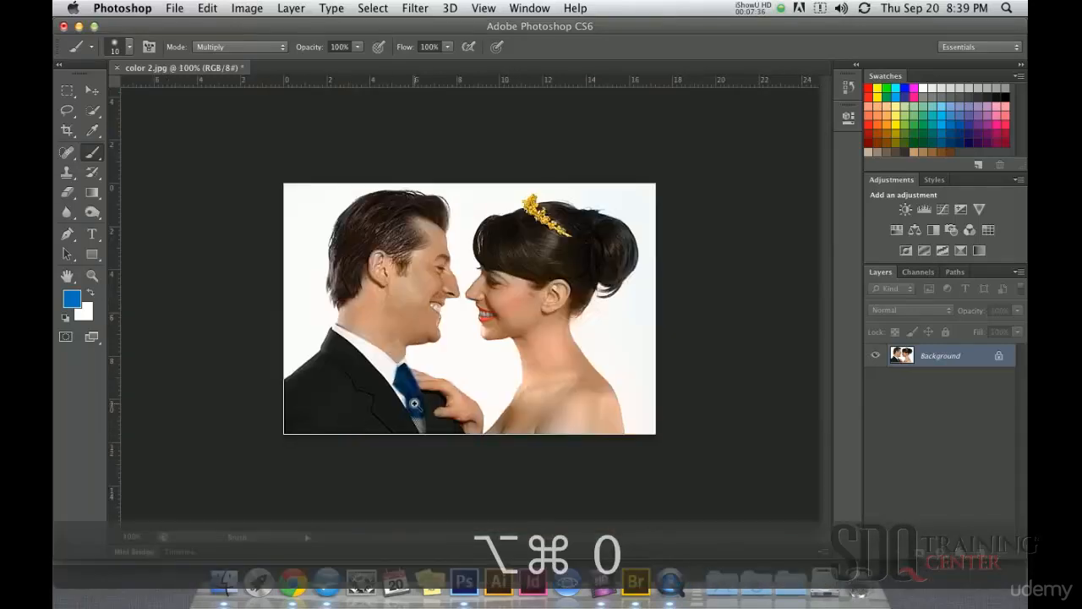
- Paint the remaining gray lower end of the man's tie blue and check the whole photo
{"action": "left_click_drag", "start_coordinate": [460, 444], "coordinate": [466, 447]}
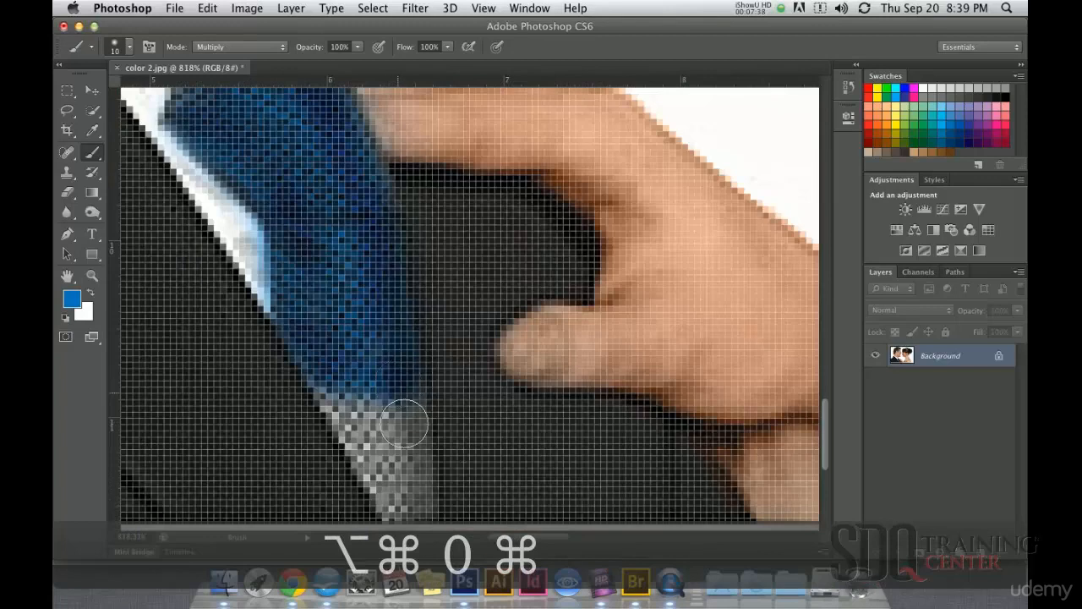
{"action": "mouse_move", "coordinate": [403, 508]}
{"action": "left_mouse_down"}
{"action": "mouse_move", "coordinate": [344, 393]}
{"action": "mouse_move", "coordinate": [294, 333]}
{"action": "left_mouse_up"}
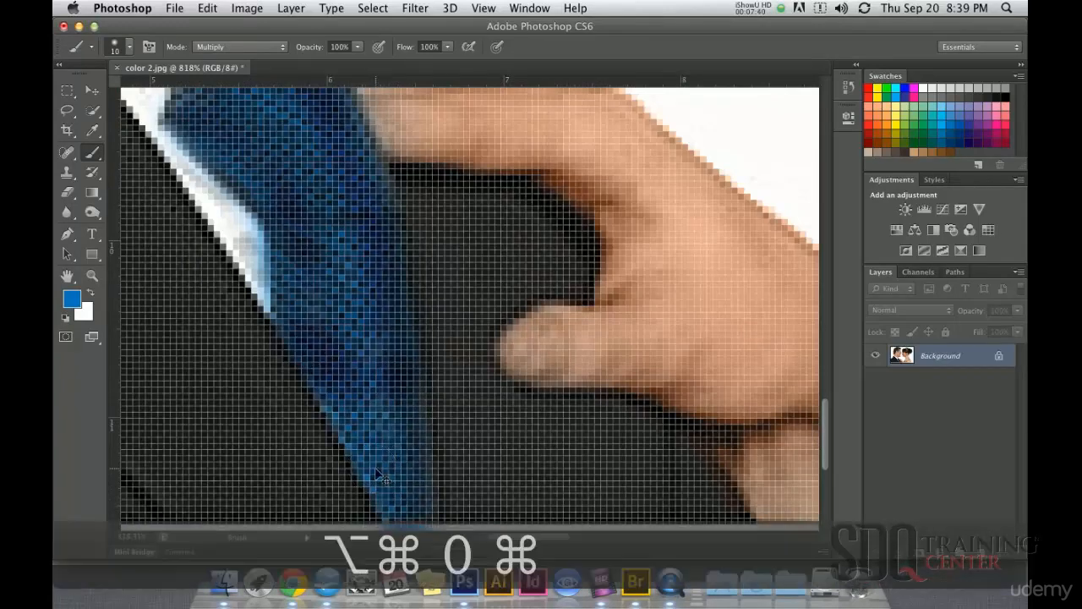
{"action": "key", "text": "super+0"}
{"action": "key", "text": "super+1"}
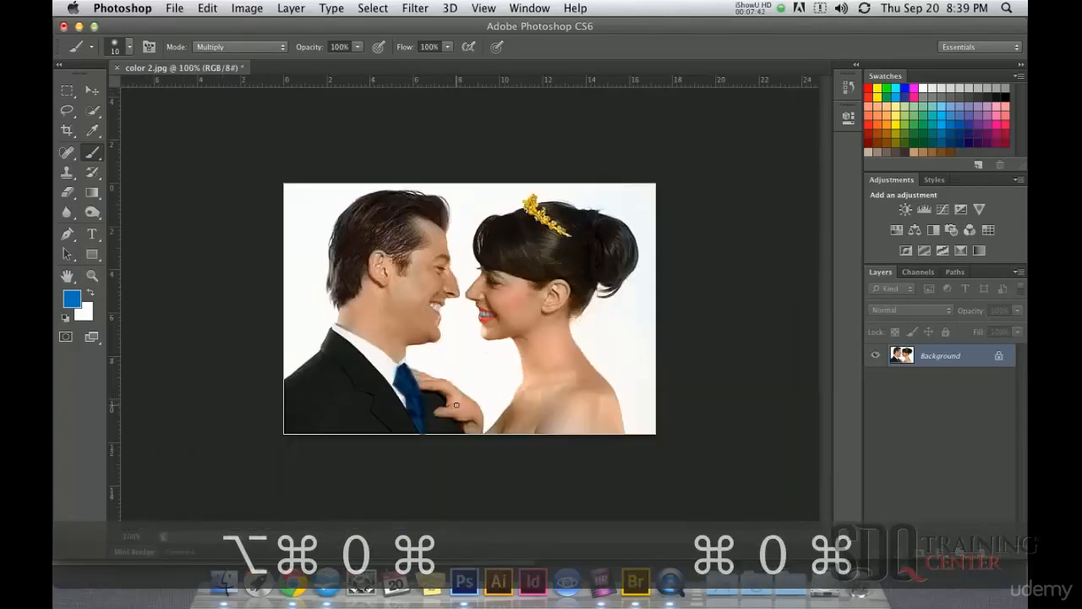
- Undo all the blue brush strokes on the man's tie, back to its original gray
{"action": "left_click_drag", "start_coordinate": [415, 410], "coordinate": [414, 410]}
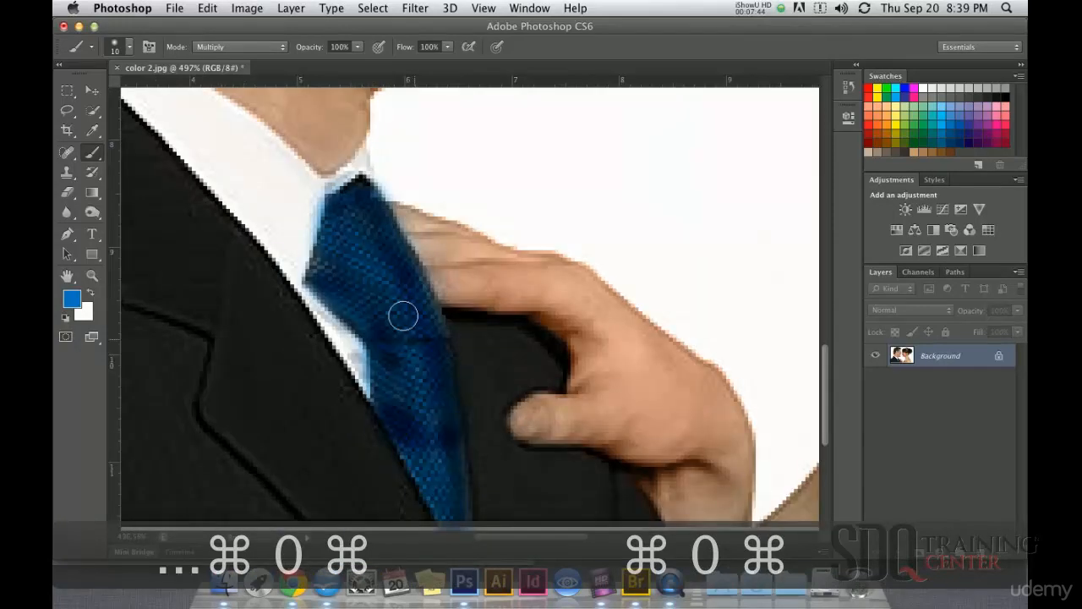
{"action": "key", "text": "super+z"}
{"action": "key", "text": "alt+super+z"}
{"action": "key", "text": "alt+super+z"}
{"action": "key", "text": "alt+super+z"}
{"action": "key", "text": "alt+super+z"}
{"action": "key", "text": "alt+super+z"}
{"action": "key", "text": "alt+super+z"}
{"action": "key", "text": "alt+super+z"}
{"action": "key", "text": "alt+super+z"}
{"action": "key", "text": "alt+super+z"}
{"action": "key", "text": "alt+super+z"}
{"action": "key", "text": "alt+super+z"}
{"action": "key", "text": "alt+super+z"}
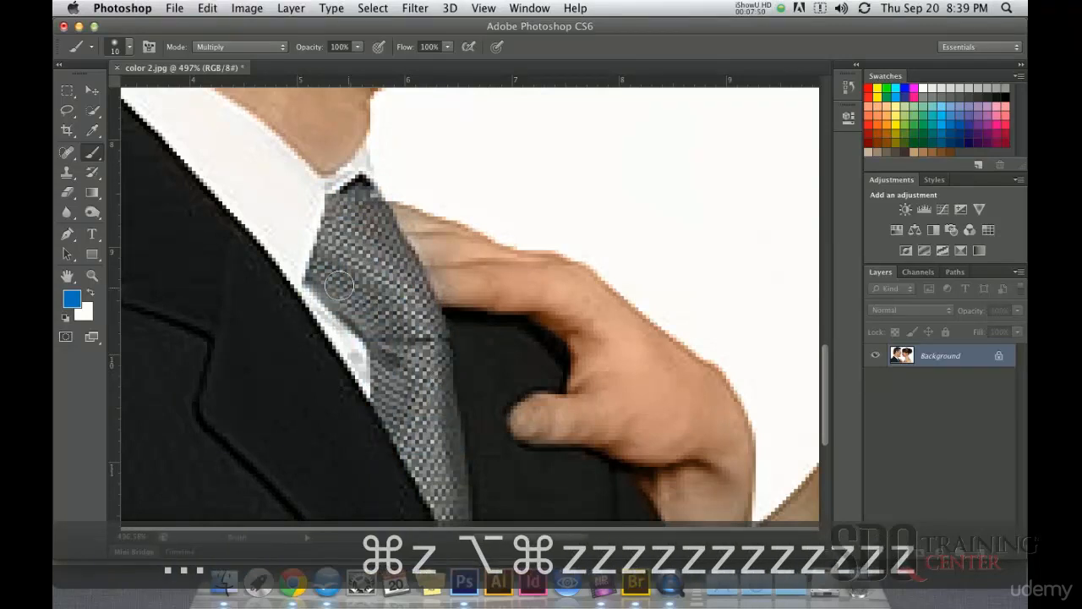
- Repaint the whole tie evenly in blue with one continuous 10 px Multiply stroke and check the full photo
{"action": "mouse_move", "coordinate": [319, 273]}
{"action": "left_mouse_down"}
{"action": "mouse_move", "coordinate": [375, 331]}
{"action": "mouse_move", "coordinate": [391, 409]}
{"action": "mouse_move", "coordinate": [451, 511]}
{"action": "mouse_move", "coordinate": [454, 446]}
{"action": "mouse_move", "coordinate": [418, 324]}
{"action": "mouse_move", "coordinate": [435, 476]}
{"action": "mouse_move", "coordinate": [410, 416]}
{"action": "mouse_move", "coordinate": [428, 289]}
{"action": "mouse_move", "coordinate": [441, 388]}
{"action": "mouse_move", "coordinate": [437, 329]}
{"action": "mouse_move", "coordinate": [360, 194]}
{"action": "mouse_move", "coordinate": [327, 245]}
{"action": "mouse_move", "coordinate": [347, 243]}
{"action": "mouse_move", "coordinate": [379, 267]}
{"action": "mouse_move", "coordinate": [363, 231]}
{"action": "mouse_move", "coordinate": [404, 339]}
{"action": "left_mouse_up"}
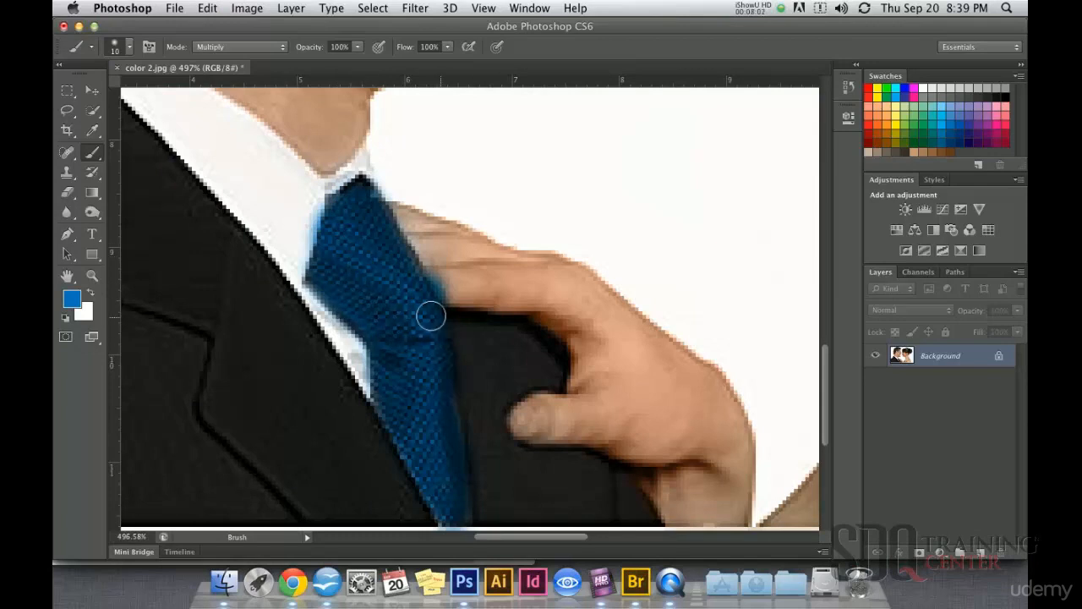
{"action": "left_click", "coordinate": [452, 322], "text": "alt+super"}
{"action": "left_click", "coordinate": [495, 344], "text": "alt+super"}
{"action": "left_click", "coordinate": [490, 367], "text": "alt+super"}
{"action": "left_click", "coordinate": [512, 365], "text": "alt+super"}
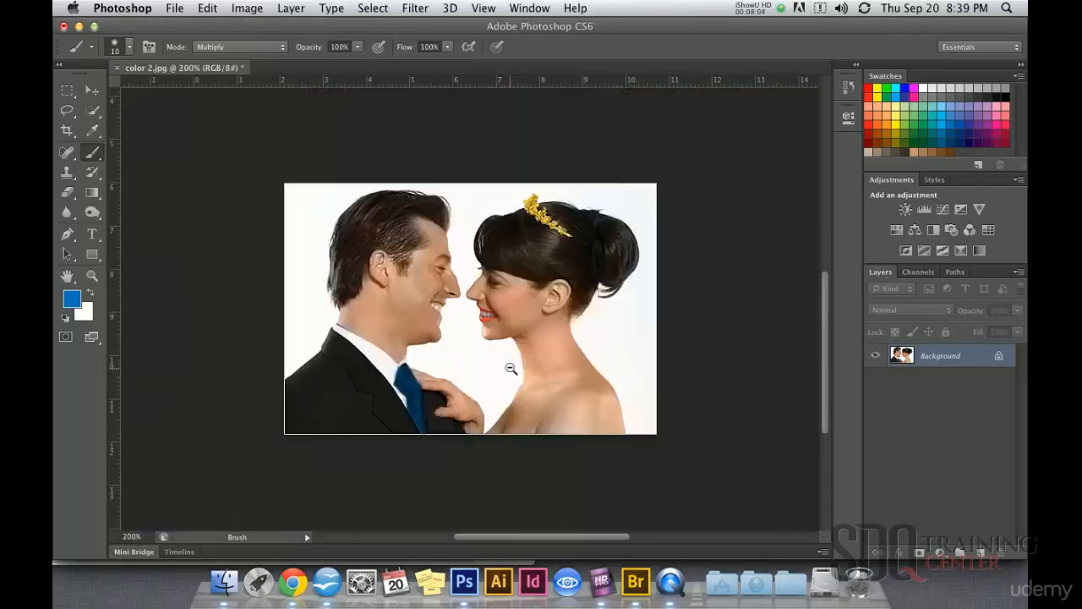
{"action": "key", "text": "f"}
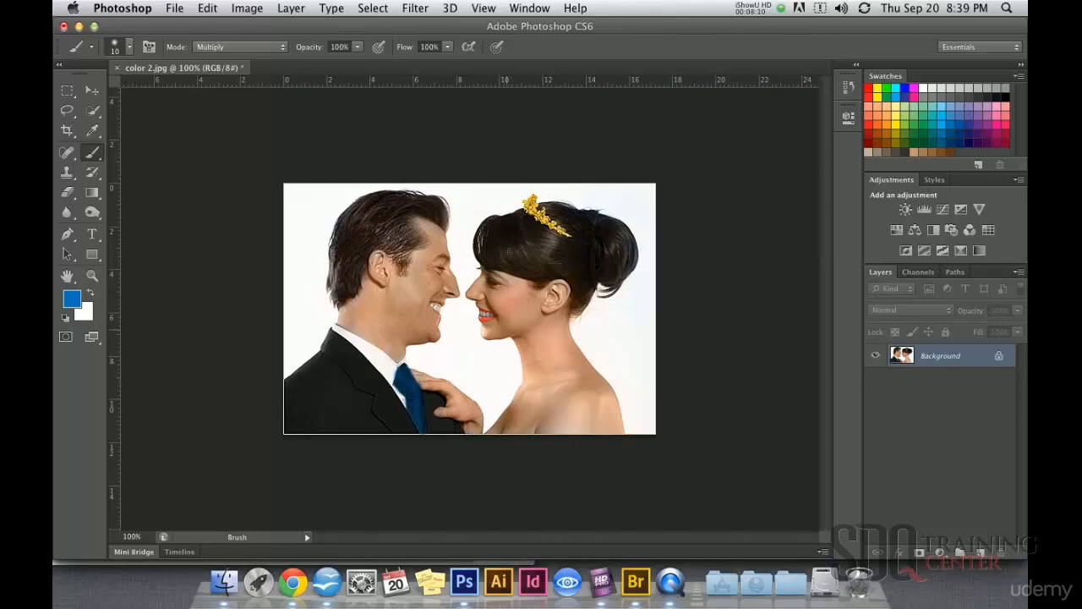
- Compare the black-and-white original with the colorized photo by reverting the file and toggling the undo, ending on the colorized version
{"action": "left_click", "coordinate": [92, 90]}
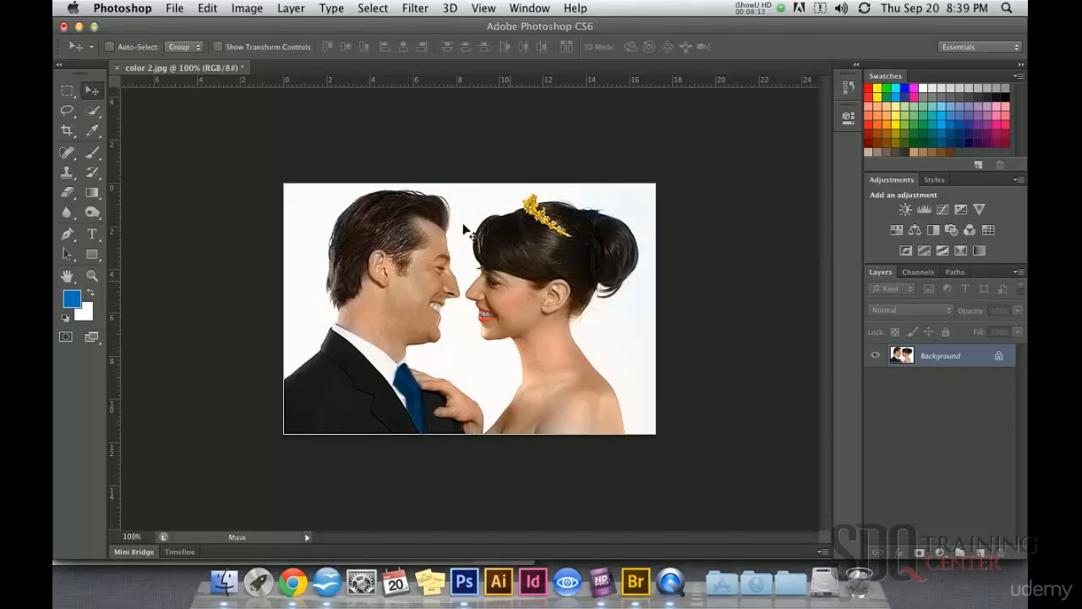
{"action": "left_click", "coordinate": [175, 9]}
{"action": "left_click", "coordinate": [184, 232]}
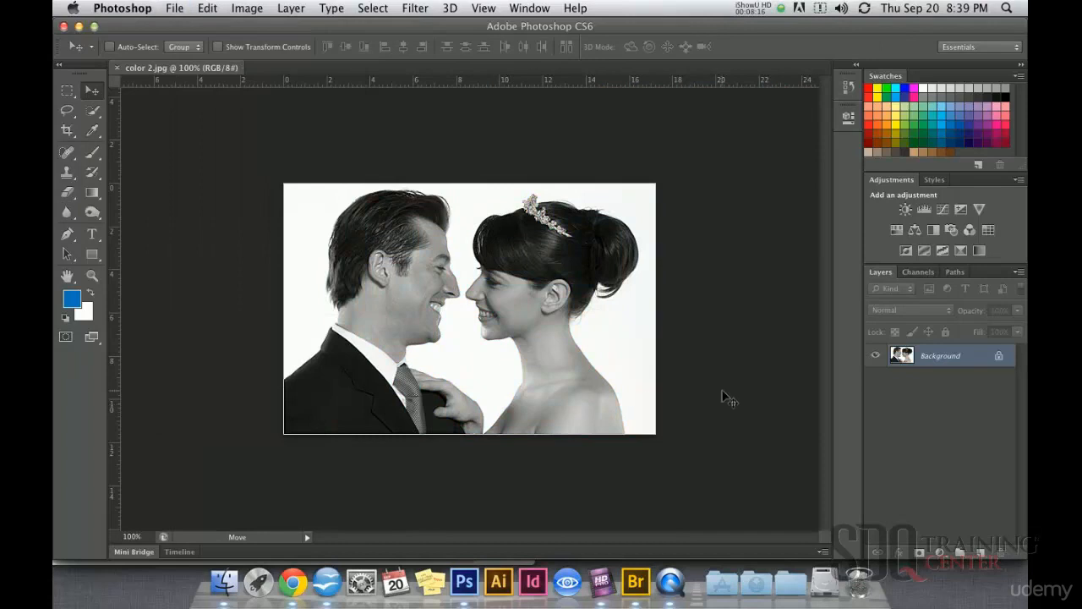
{"action": "key", "text": "super+z"}
{"action": "key", "text": "super+z"}
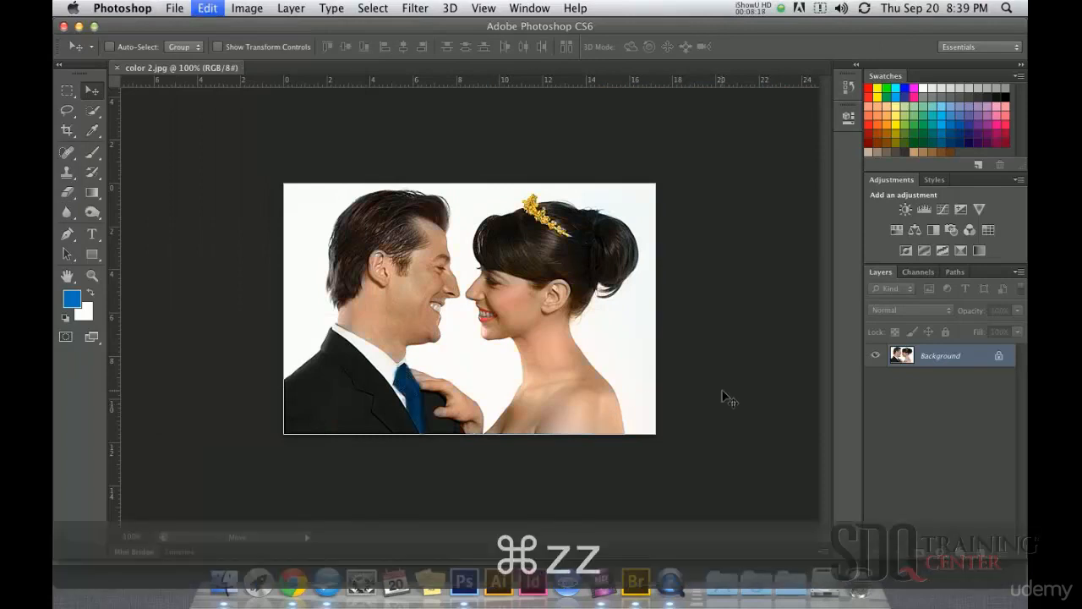
{"action": "key", "text": "super+z"}
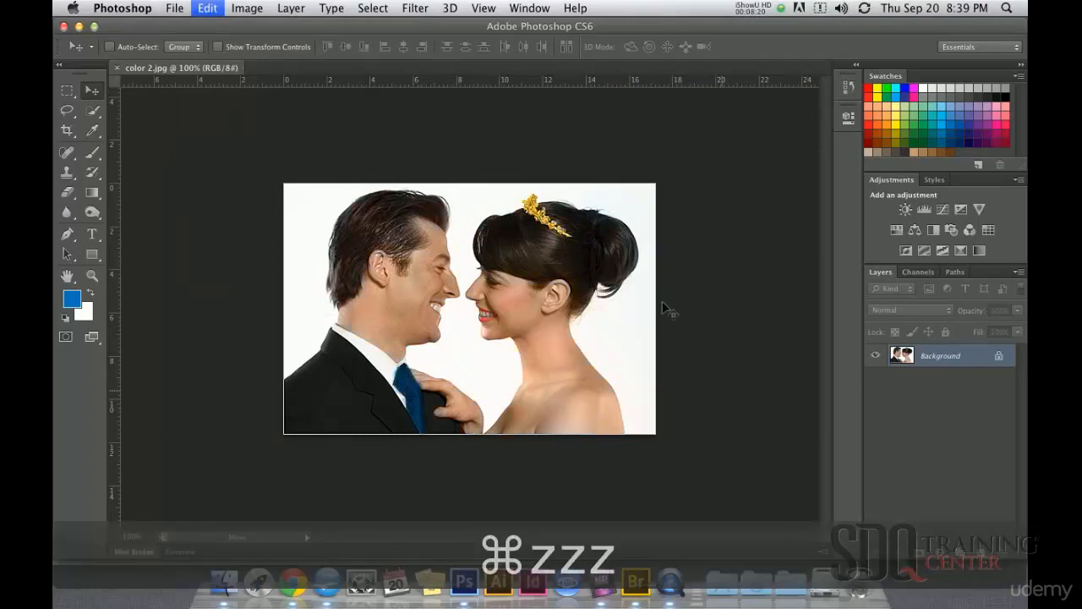